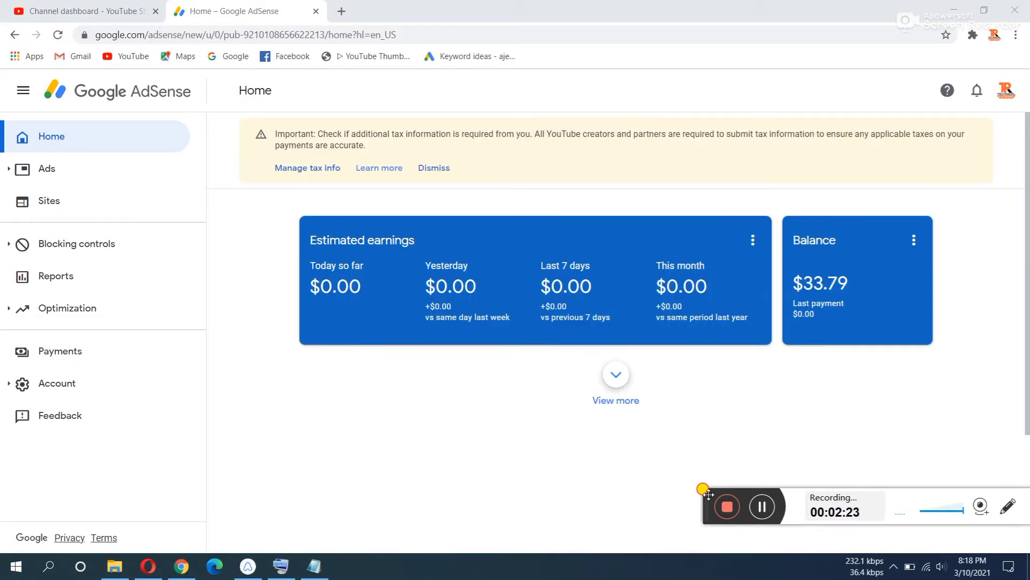
{"action": "left_click_drag", "start_coordinate": [708, 494], "coordinate": [708, 486]}
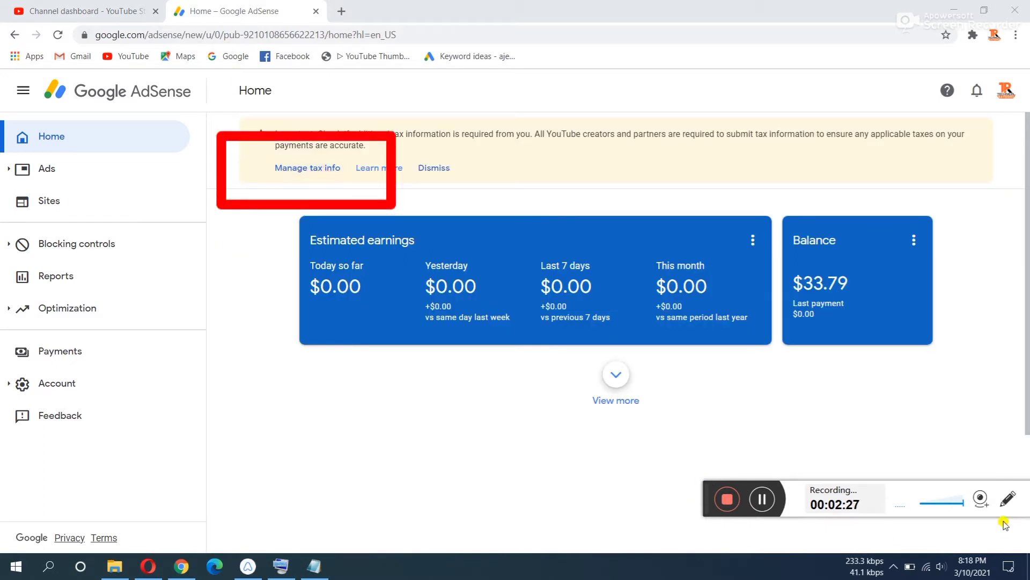
{"action": "left_click", "coordinate": [1007, 498]}
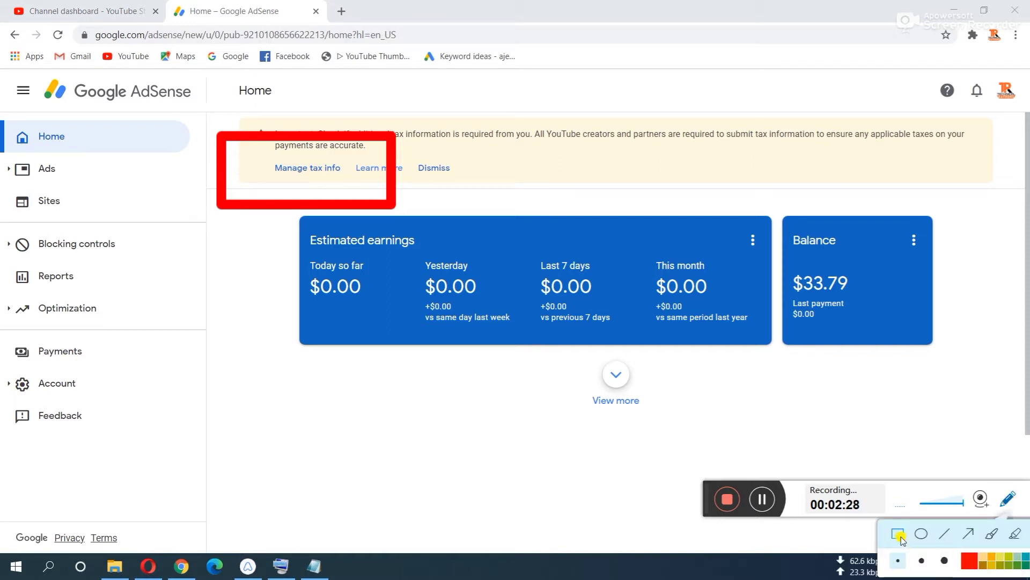
{"action": "mouse_move", "coordinate": [246, 123]}
{"action": "left_mouse_down"}
{"action": "mouse_move", "coordinate": [291, 176]}
{"action": "mouse_move", "coordinate": [701, 203]}
{"action": "mouse_move", "coordinate": [1024, 188]}
{"action": "left_mouse_up"}
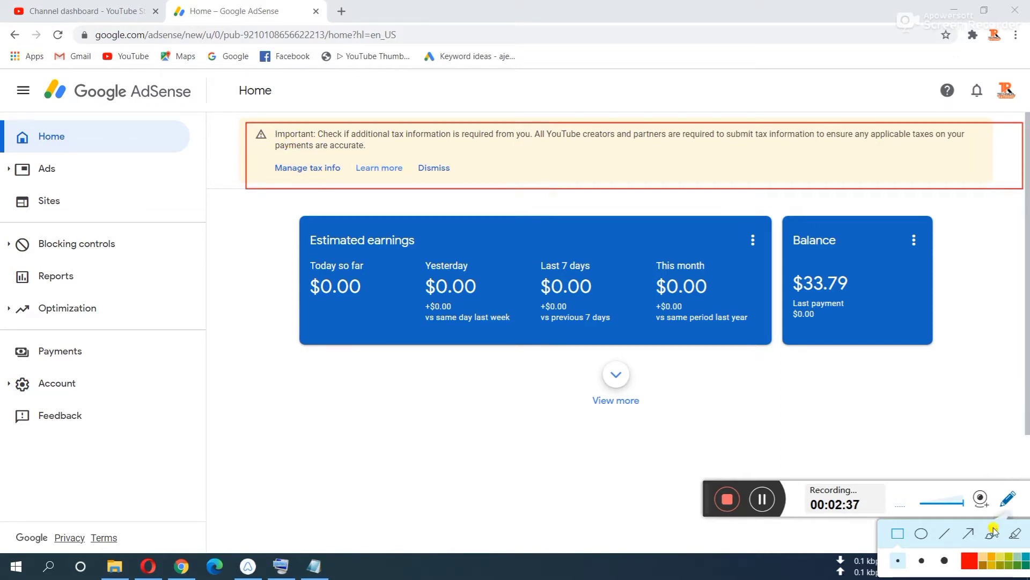
{"action": "left_click_drag", "start_coordinate": [883, 536], "coordinate": [844, 530]}
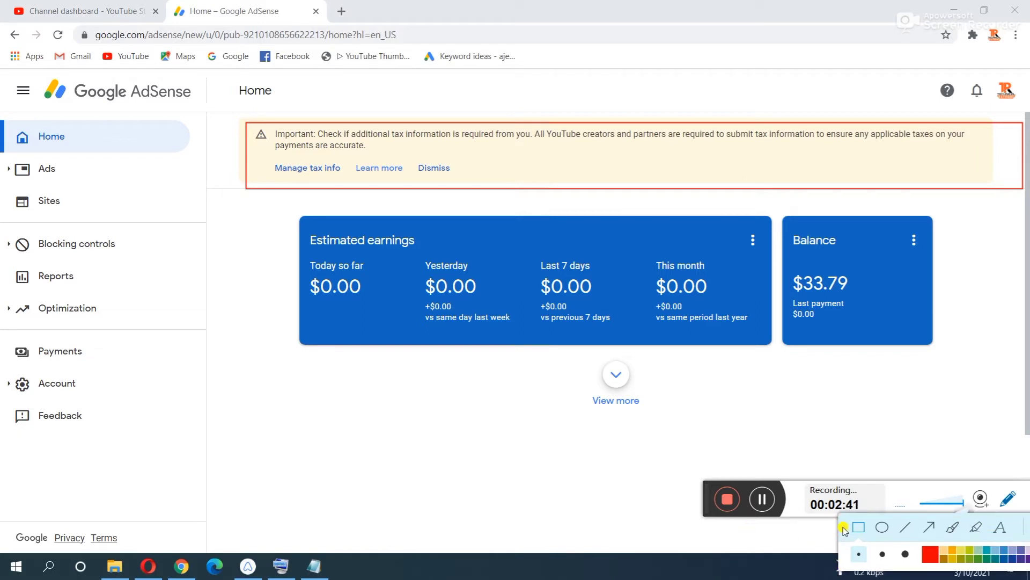
{"action": "left_click_drag", "start_coordinate": [843, 528], "coordinate": [787, 533]}
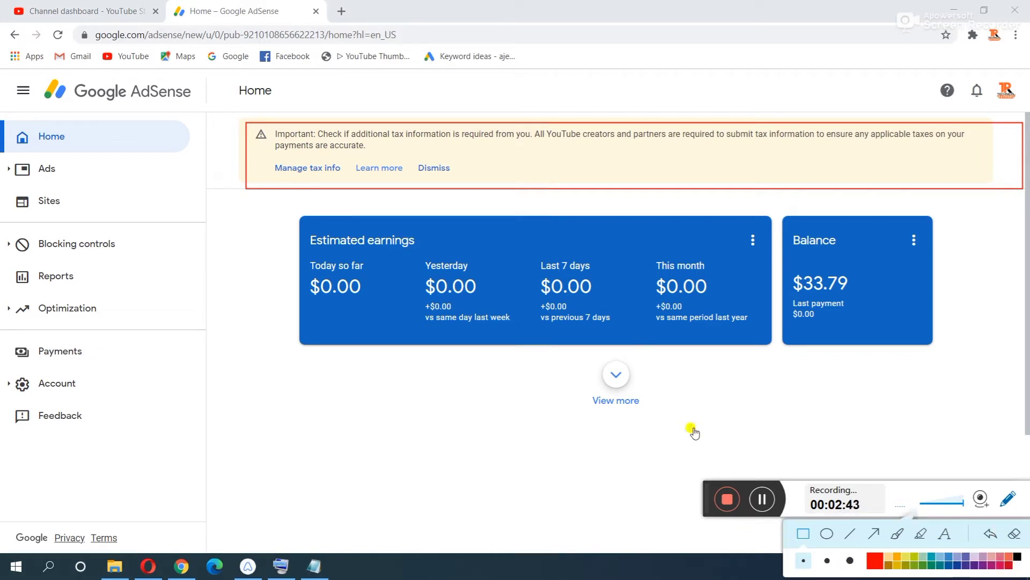
{"action": "left_click", "coordinate": [1016, 535]}
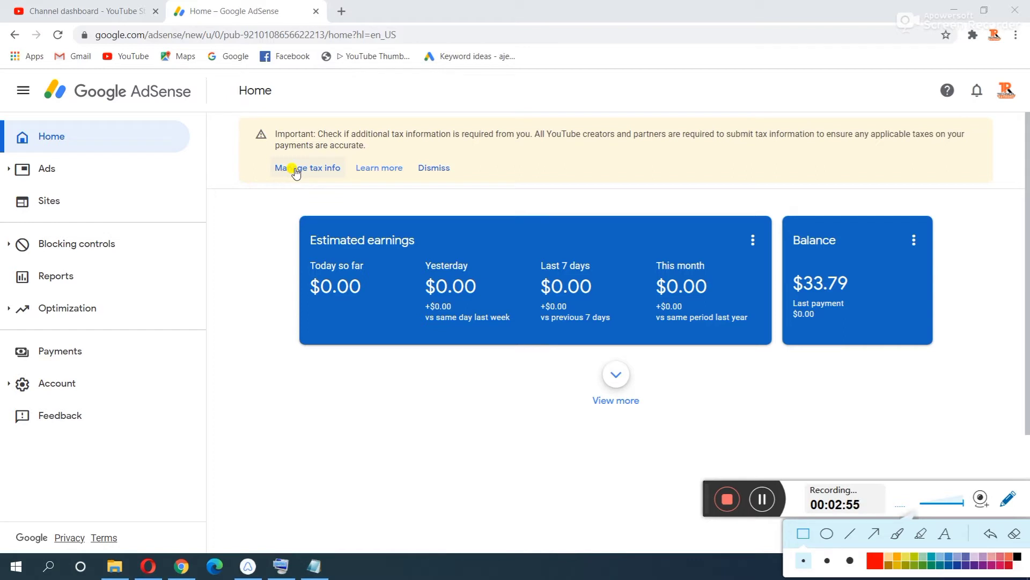
- Open the Manage tax info page from the tax notice and start adding United States tax info
{"action": "scroll", "coordinate": [397, 223], "scroll_direction": "down", "scroll_amount": 1}
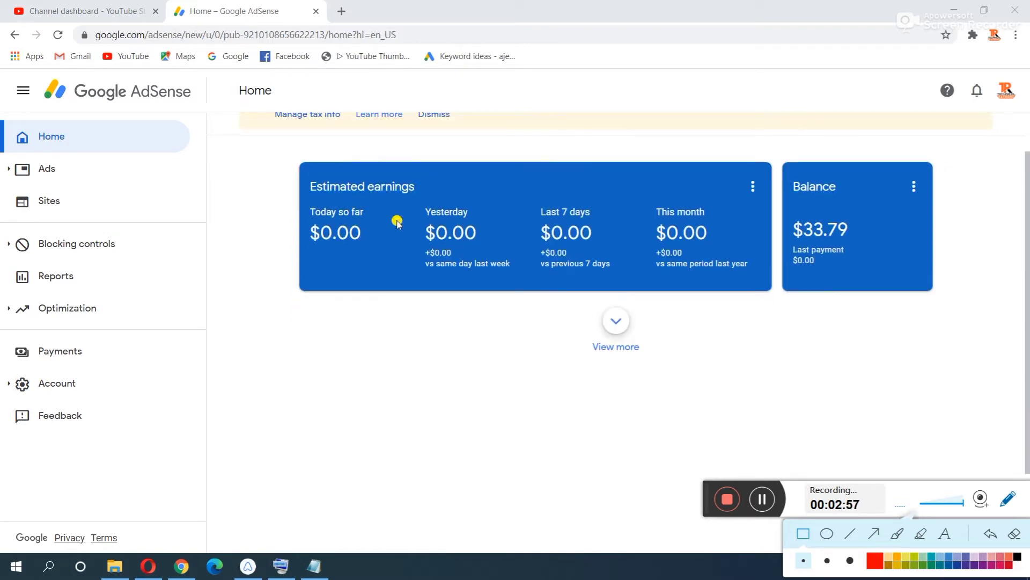
{"action": "scroll", "coordinate": [397, 223], "scroll_direction": "up", "scroll_amount": 1}
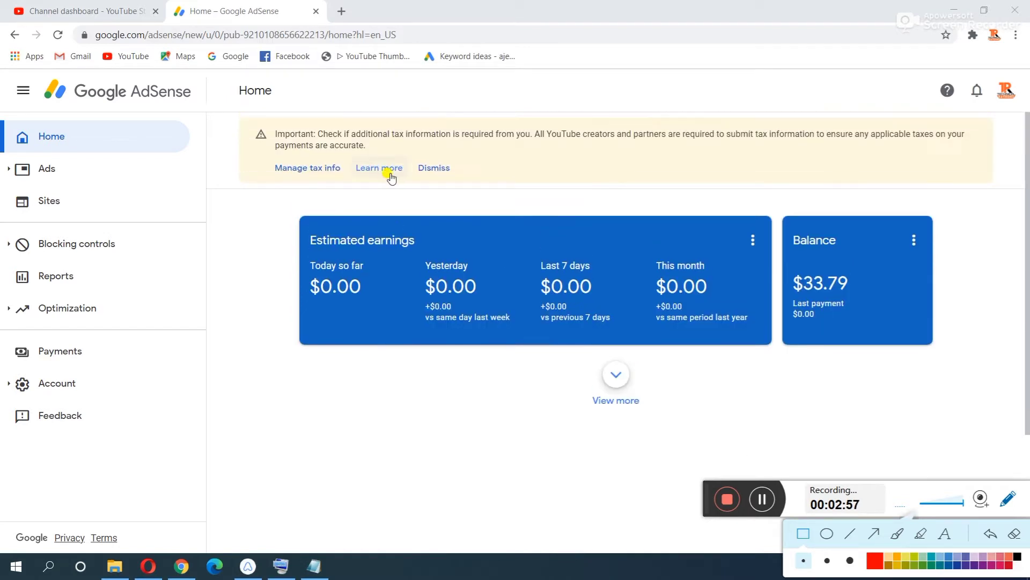
{"action": "left_click", "coordinate": [287, 168]}
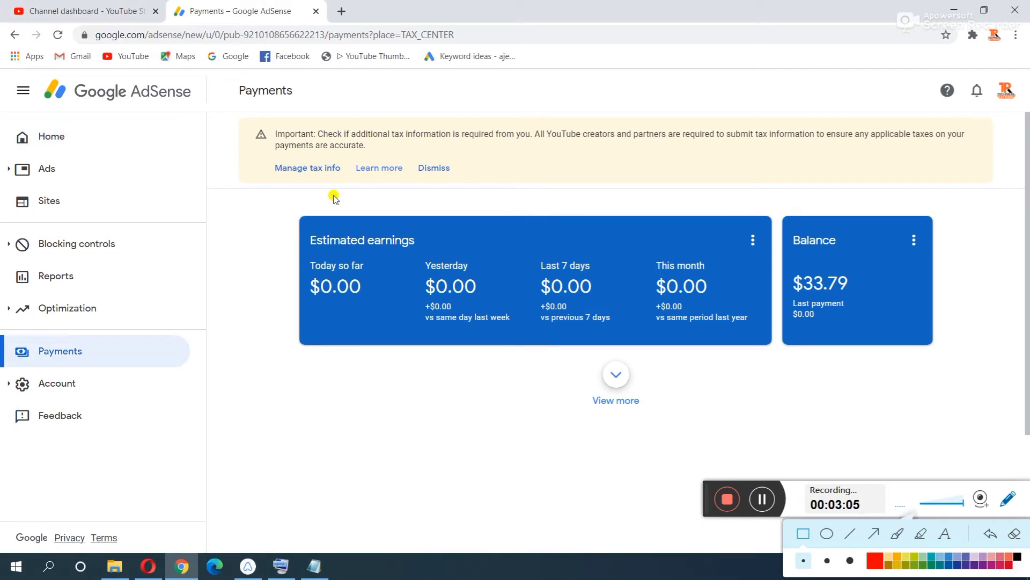
{"action": "left_click", "coordinate": [296, 169]}
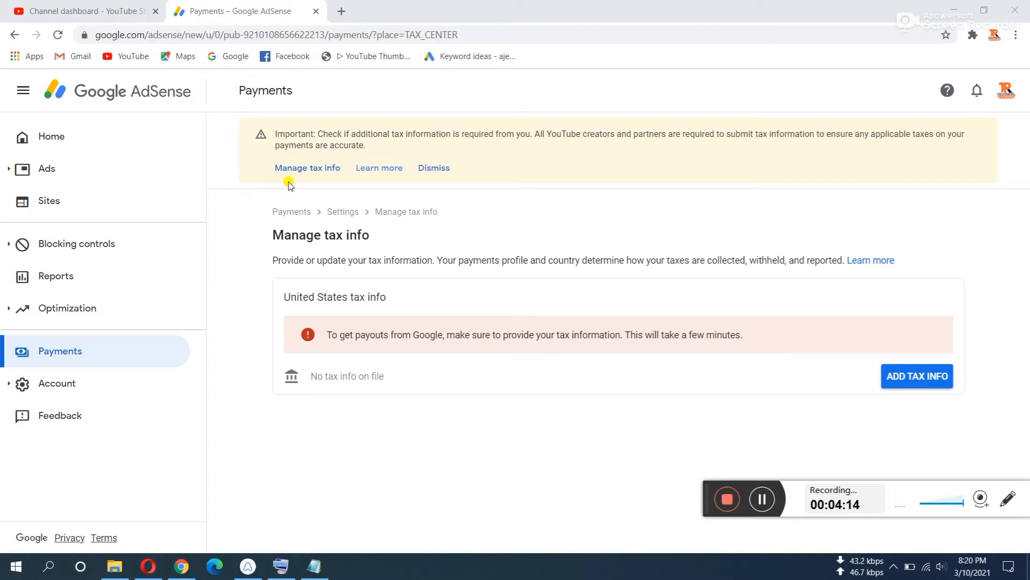
{"action": "left_click", "coordinate": [914, 378]}
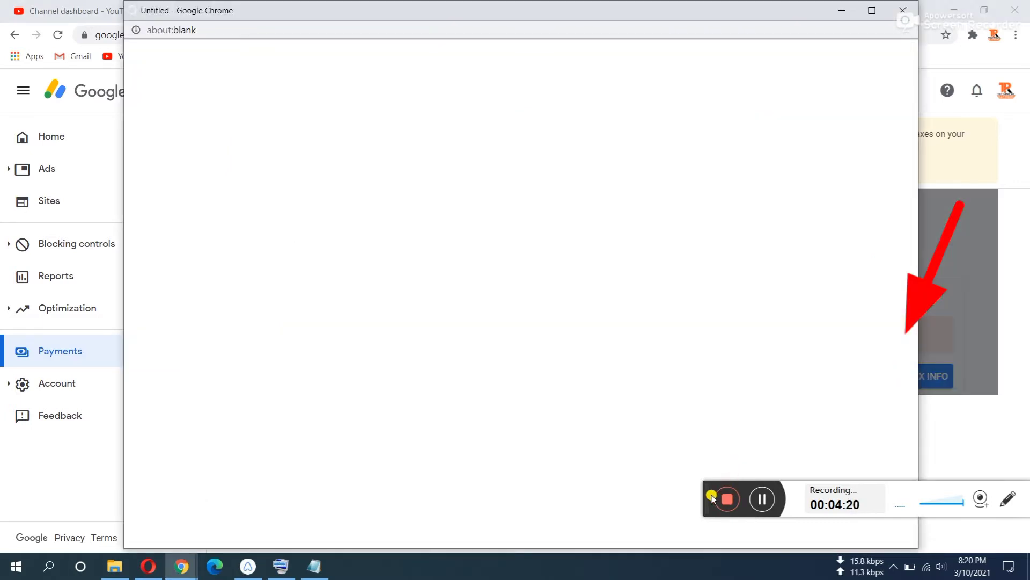
- Verify the sign-in by entering the Google account password and continue to the United States tax info questions
{"action": "left_click_drag", "start_coordinate": [708, 495], "coordinate": [705, 559]}
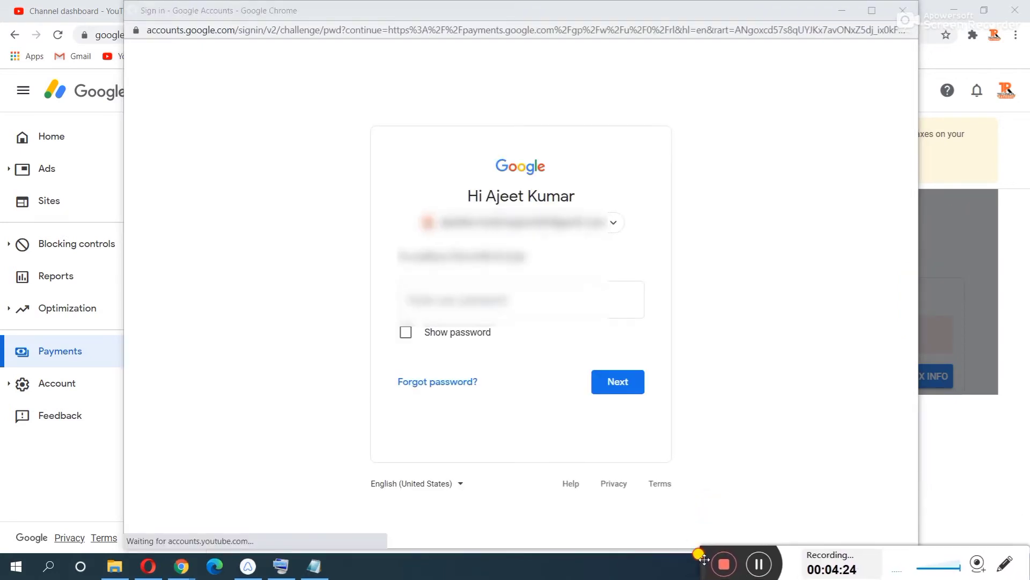
{"action": "left_click", "coordinate": [489, 287]}
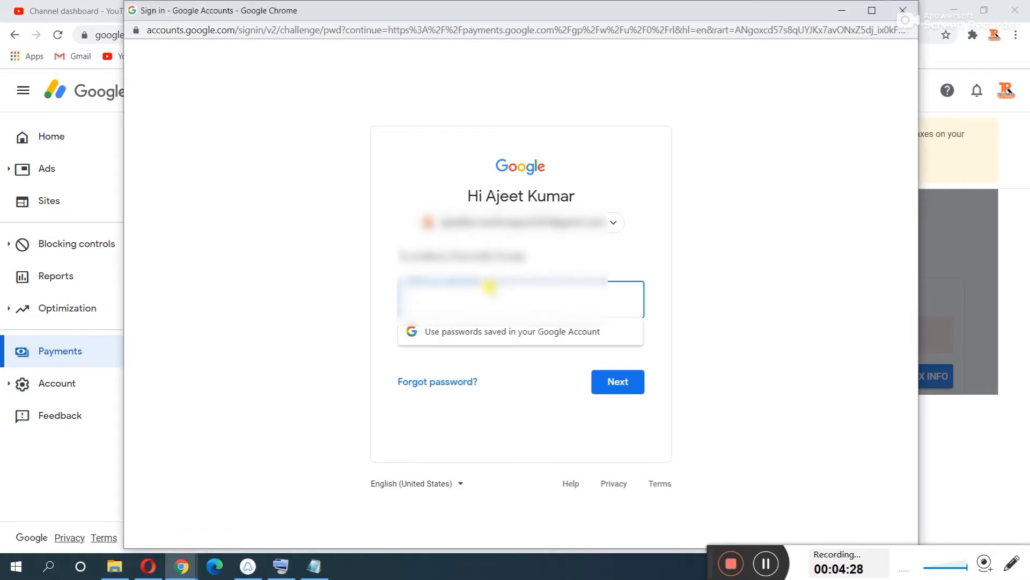
{"action": "type", "text": "•"}
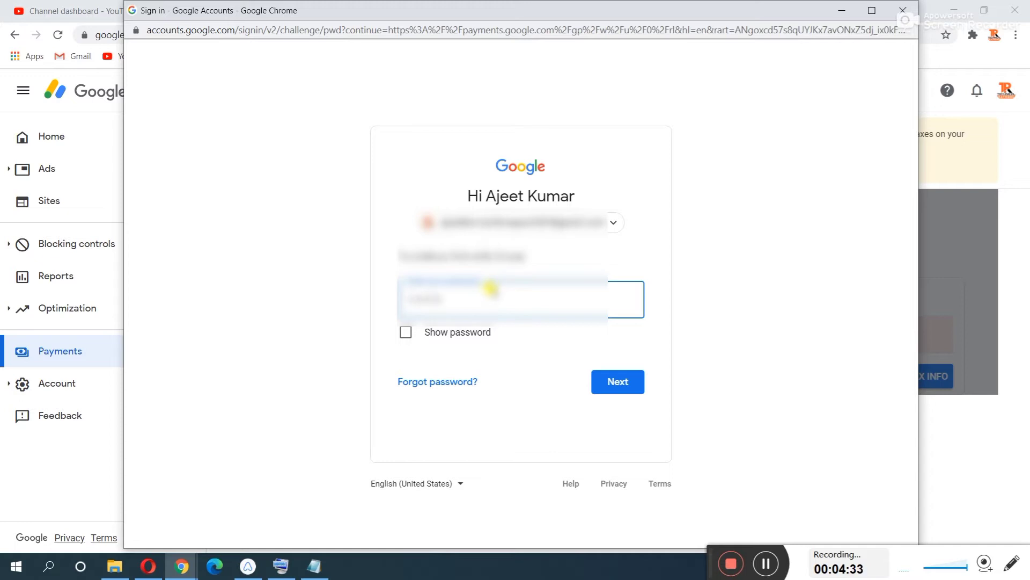
{"action": "left_click", "coordinate": [634, 386]}
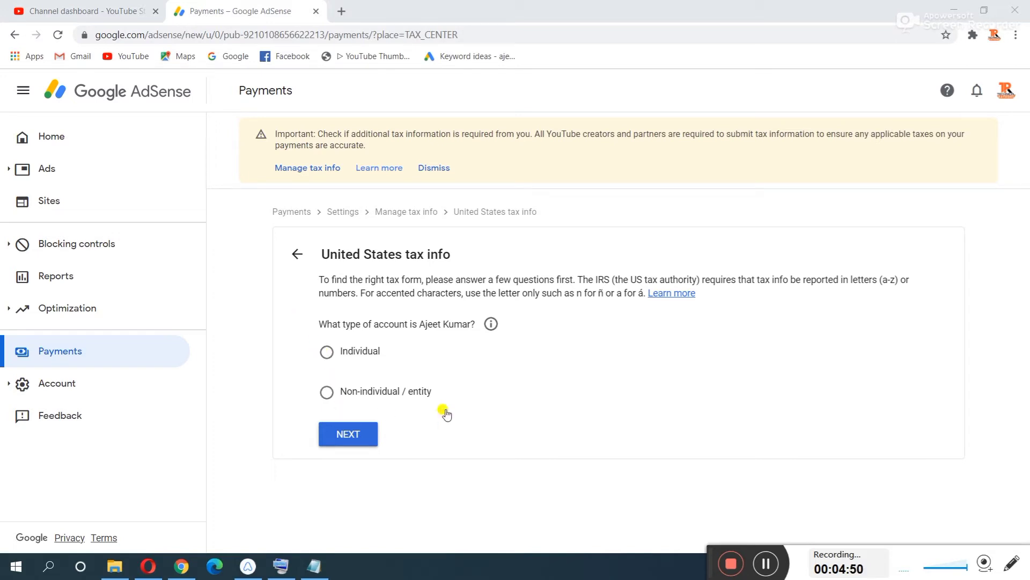
- Set the account type to Individual and answer No to being a citizen or resident of the United States
{"action": "left_click", "coordinate": [327, 351]}
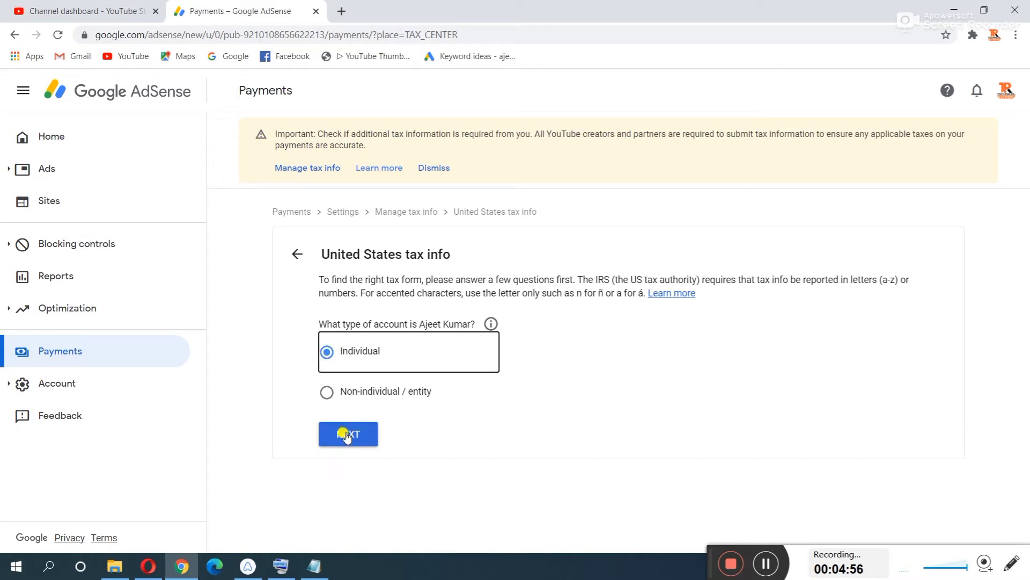
{"action": "left_click", "coordinate": [346, 435]}
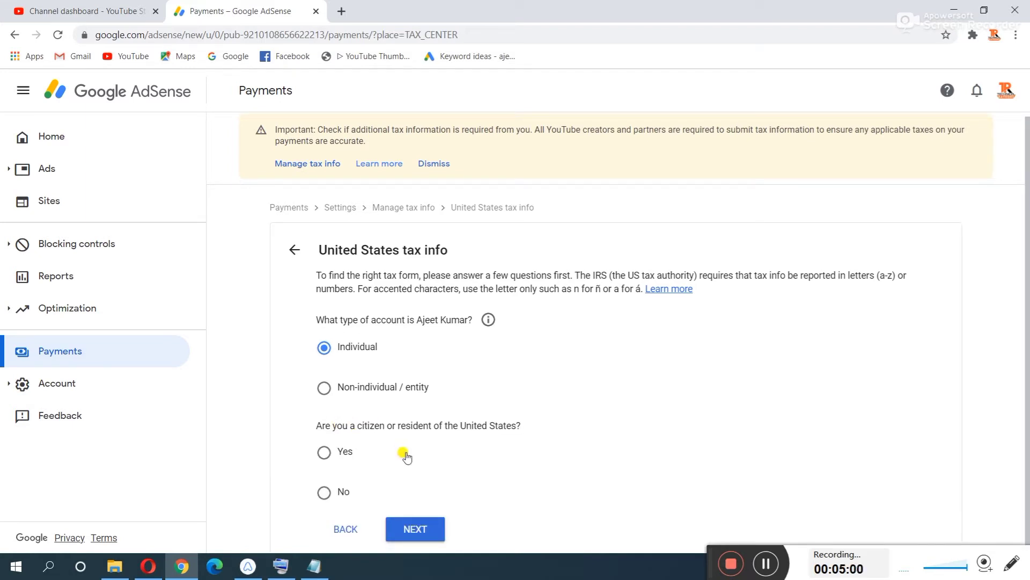
{"action": "left_click_drag", "start_coordinate": [314, 425], "coordinate": [529, 429]}
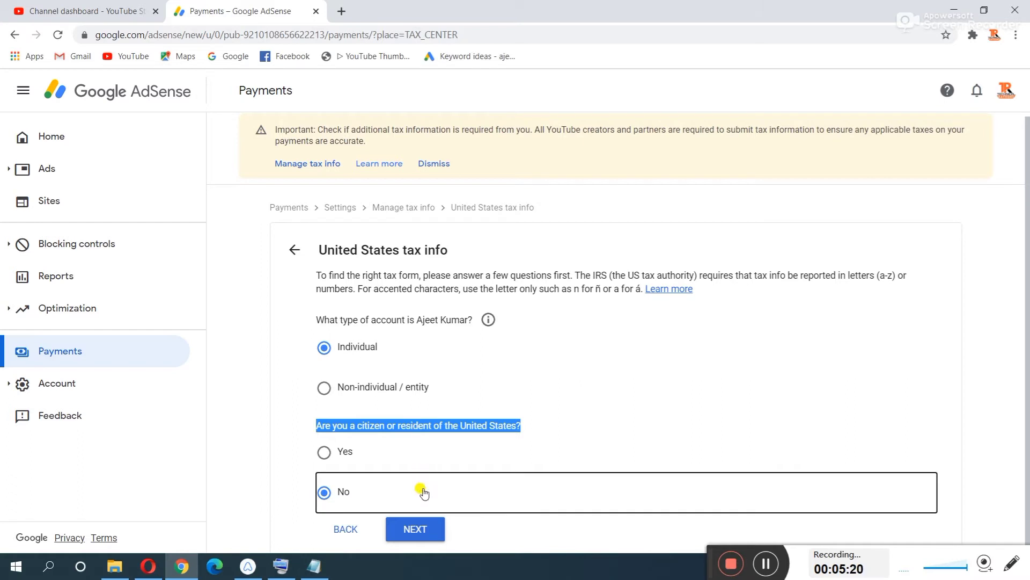
{"action": "left_click", "coordinate": [416, 528]}
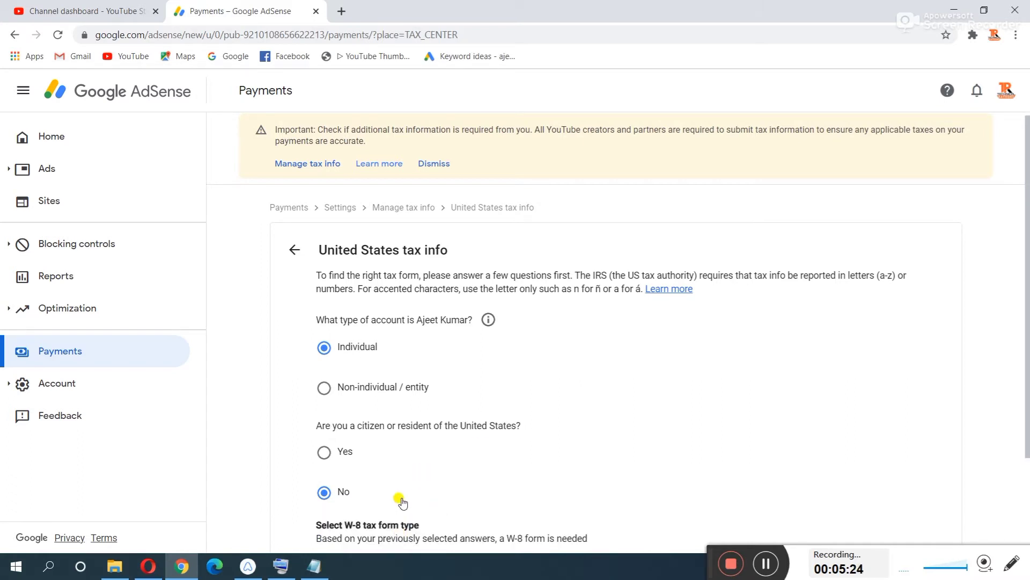
- Choose W-8BEN as the W-8 tax form type and start that form
{"action": "scroll", "coordinate": [402, 502], "scroll_direction": "down", "scroll_amount": 2}
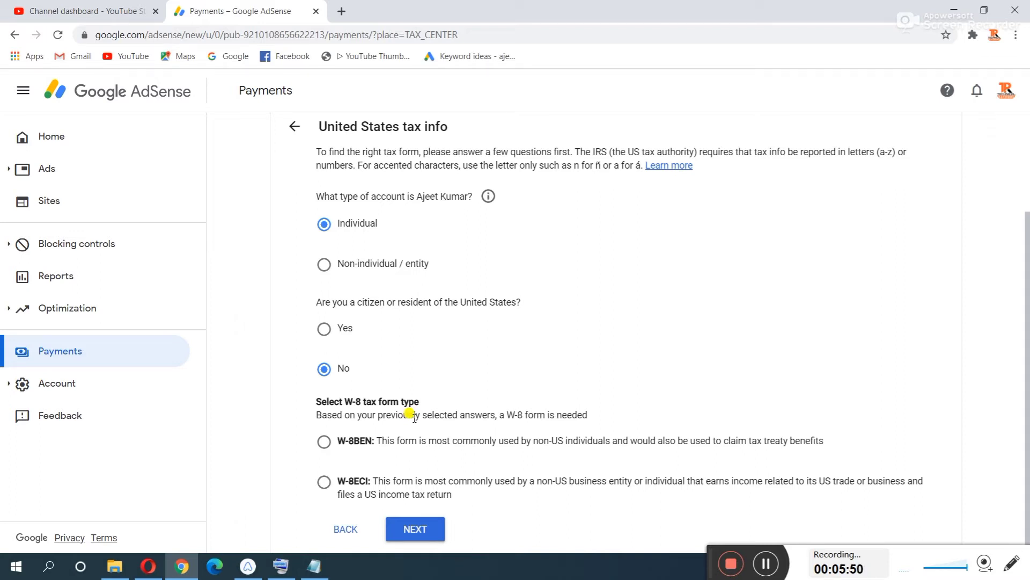
{"action": "left_click_drag", "start_coordinate": [377, 444], "coordinate": [839, 449]}
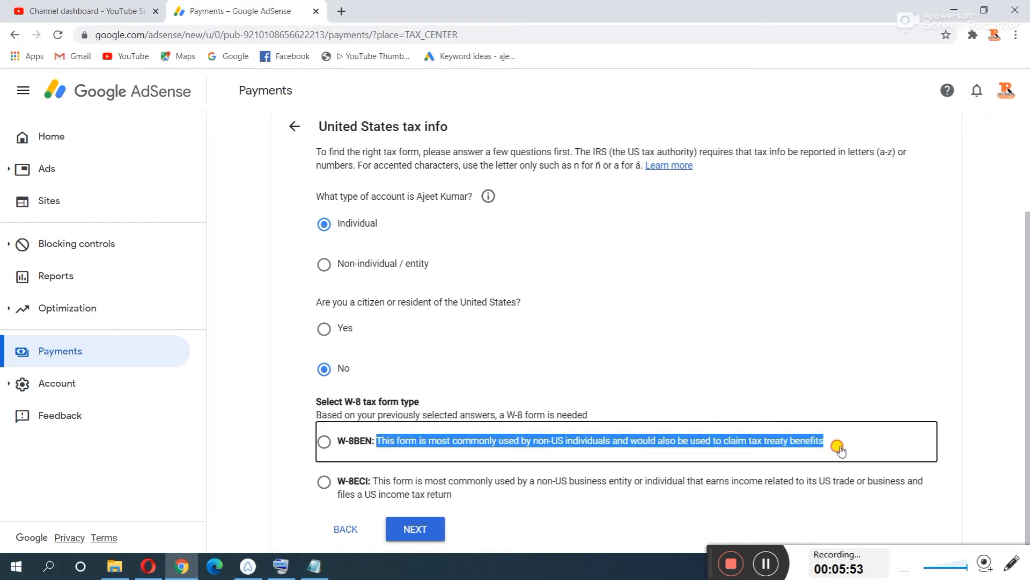
{"action": "left_click", "coordinate": [785, 454]}
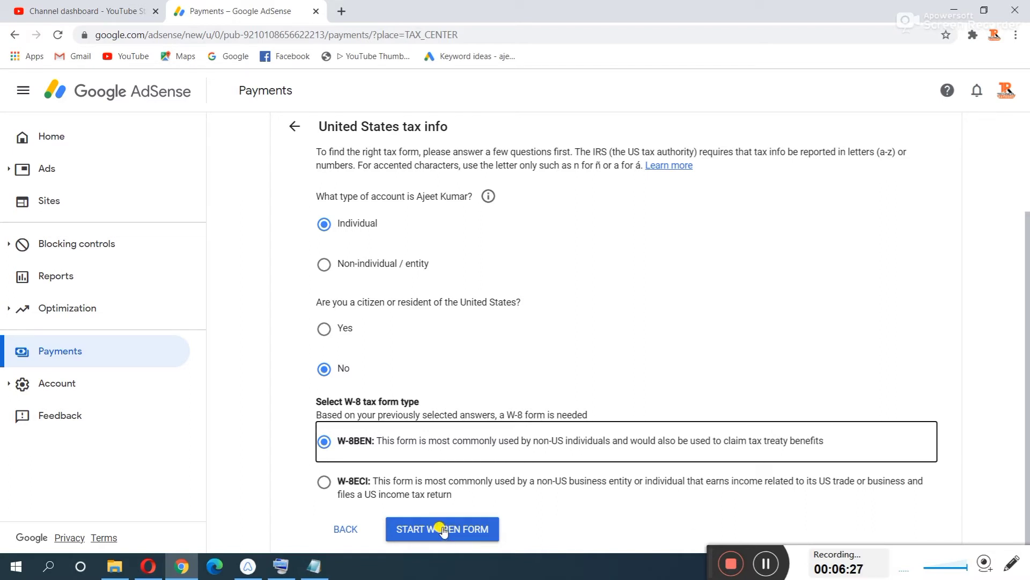
{"action": "left_click", "coordinate": [422, 530]}
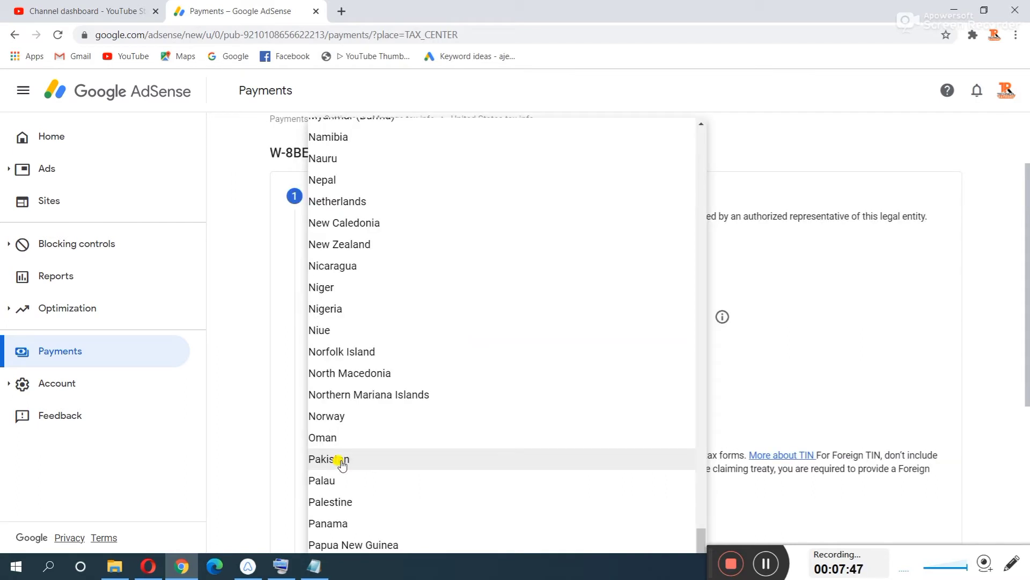
- Complete the tax identity section with Pakistan as country of citizenship and the foreign TIN, then continue to the address section
{"action": "left_click", "coordinate": [342, 463]}
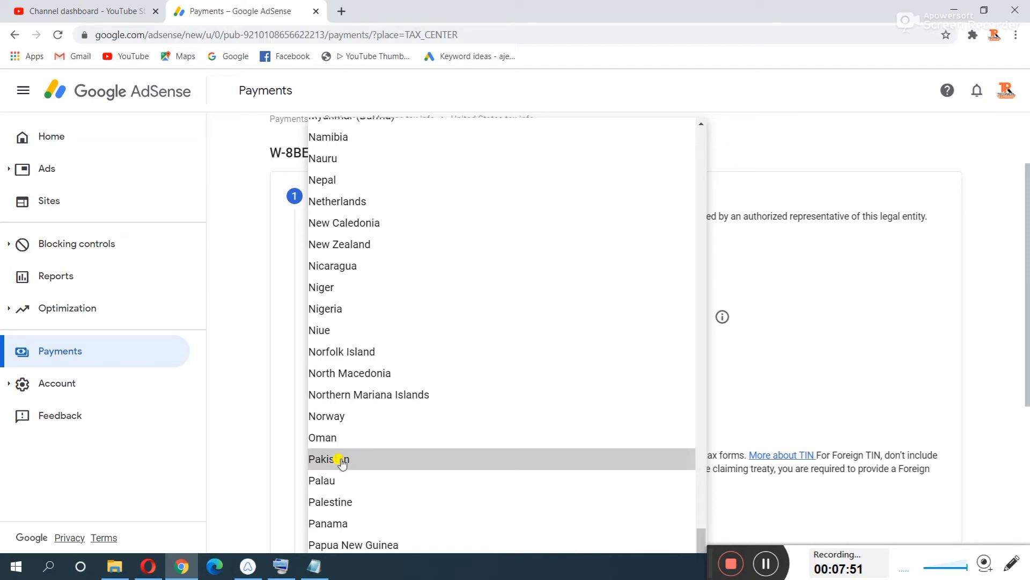
{"action": "left_click", "coordinate": [342, 462]}
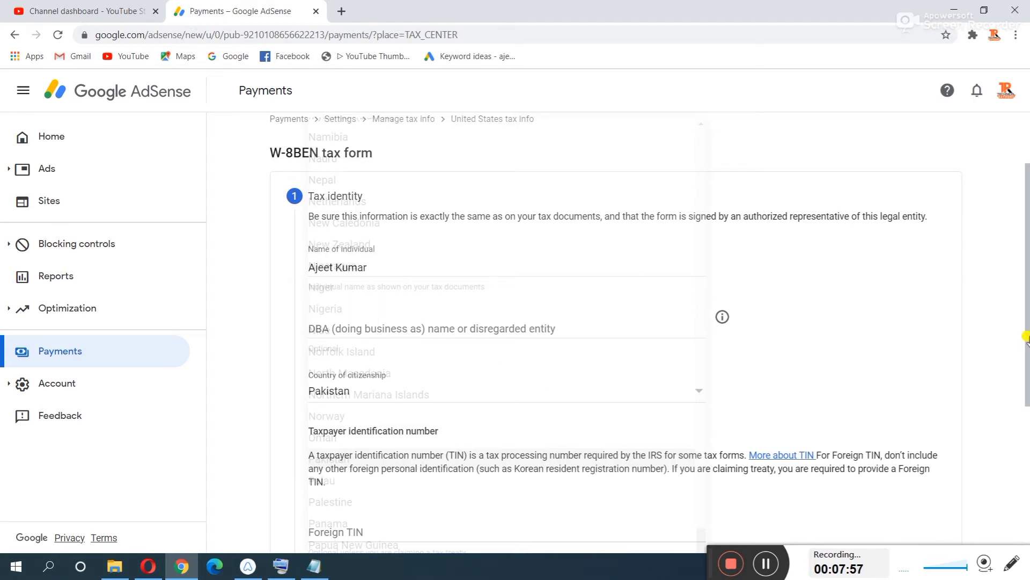
{"action": "left_click_drag", "start_coordinate": [1024, 343], "coordinate": [1025, 394]}
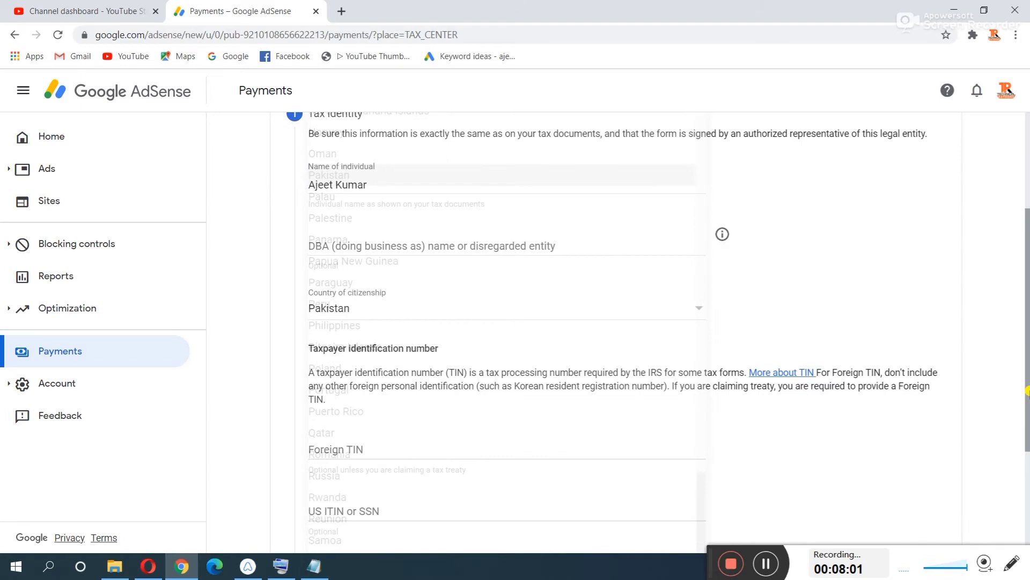
{"action": "scroll", "coordinate": [449, 387], "scroll_direction": "down", "scroll_amount": 3}
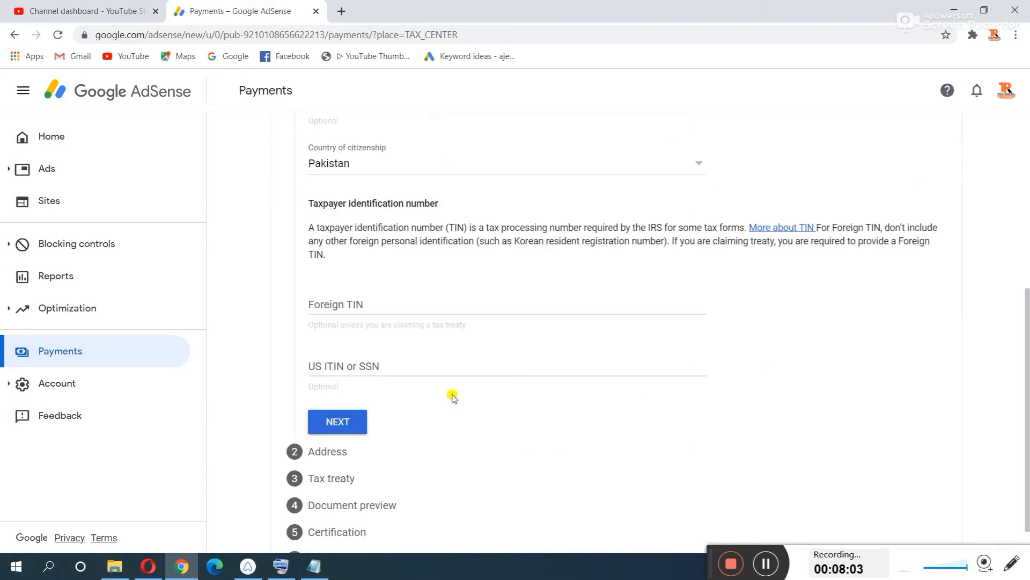
{"action": "scroll", "coordinate": [453, 396], "scroll_direction": "up", "scroll_amount": 1}
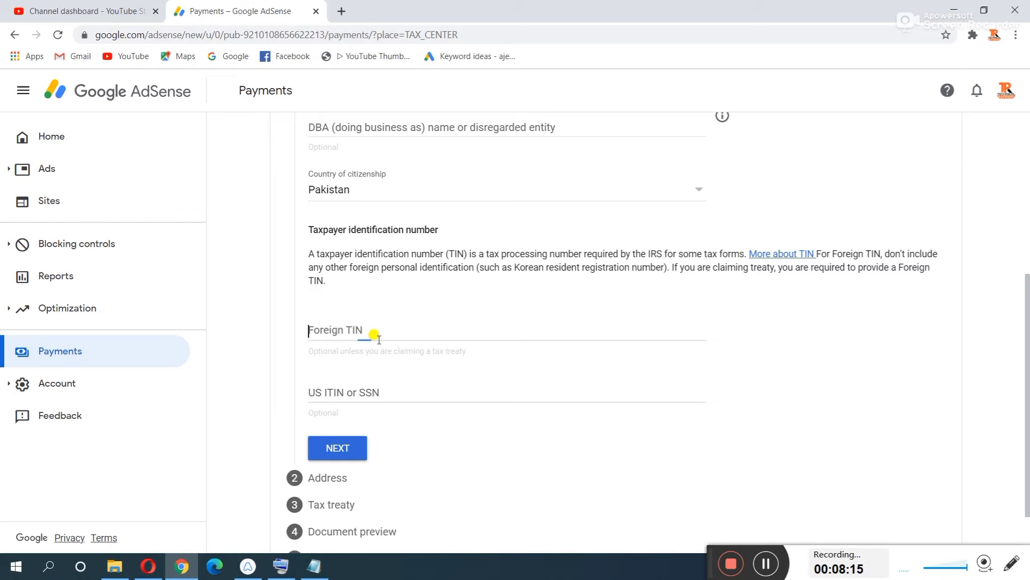
{"action": "left_click", "coordinate": [365, 340]}
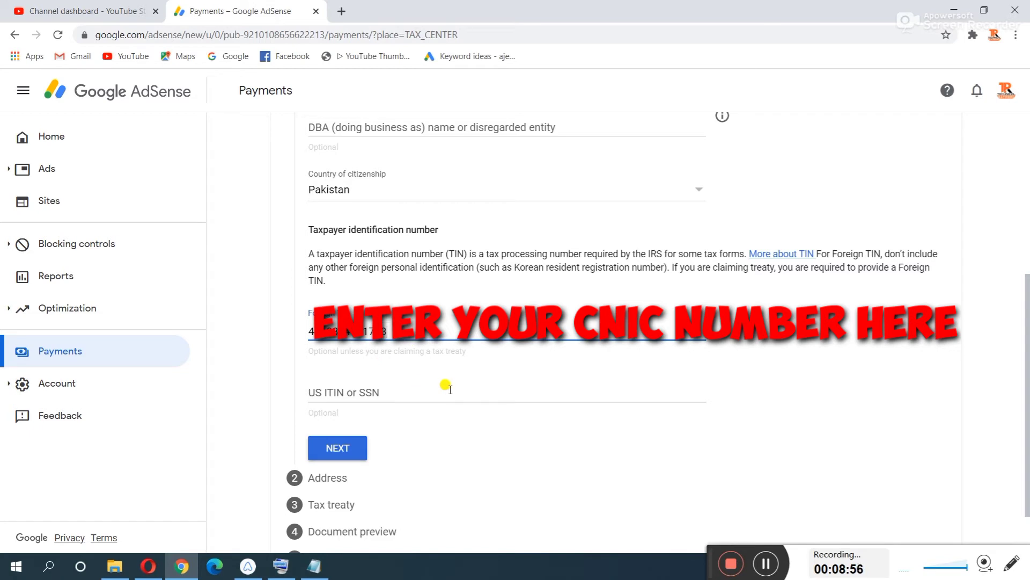
{"action": "scroll", "coordinate": [462, 370], "scroll_direction": "down", "scroll_amount": 1}
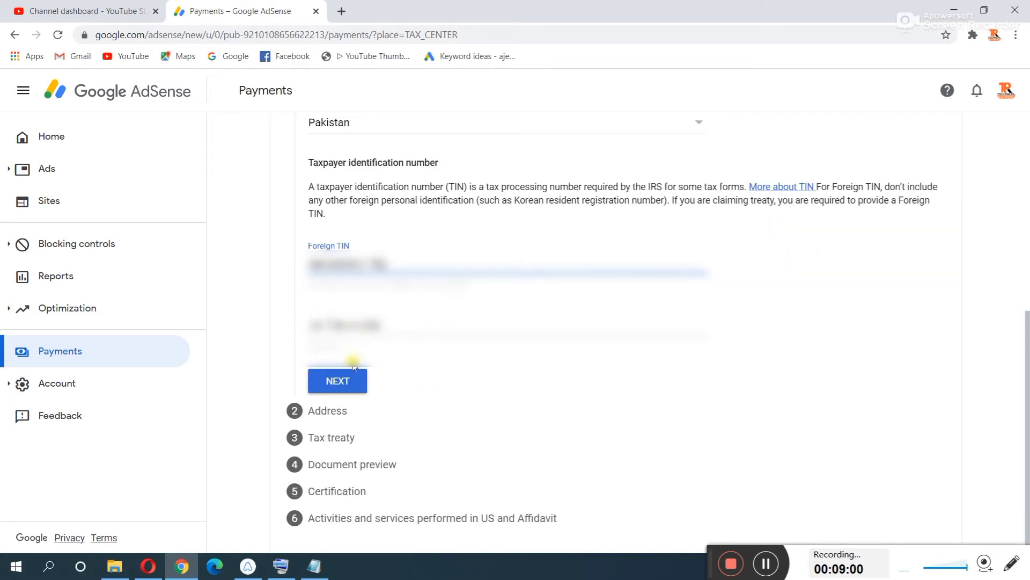
{"action": "left_click", "coordinate": [347, 383]}
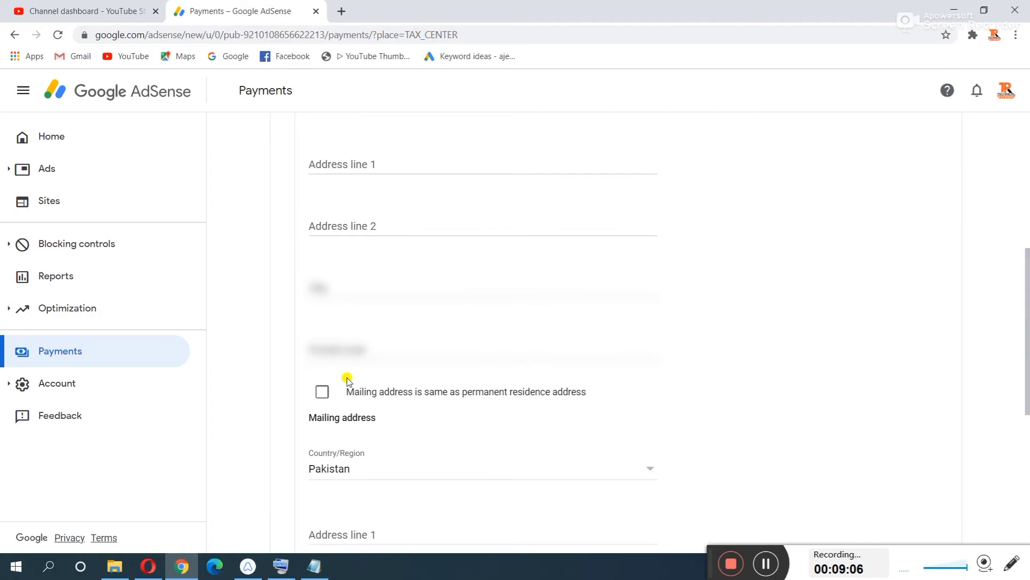
- Open AdSense in a second tab for the account address and fill in Address line 1 of the permanent residence address with it
{"action": "scroll", "coordinate": [348, 381], "scroll_direction": "up", "scroll_amount": 1}
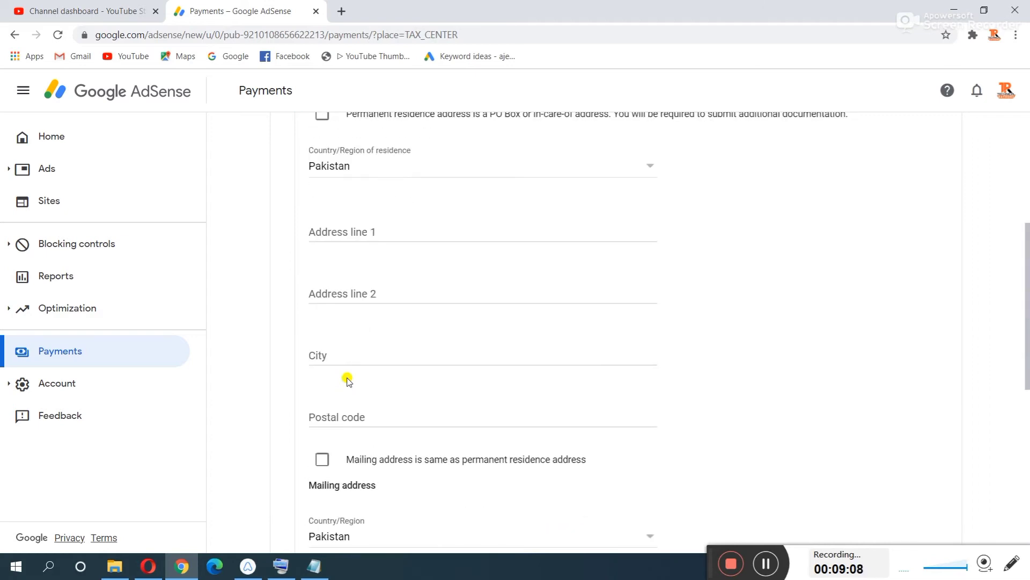
{"action": "scroll", "coordinate": [348, 381], "scroll_direction": "up", "scroll_amount": 1}
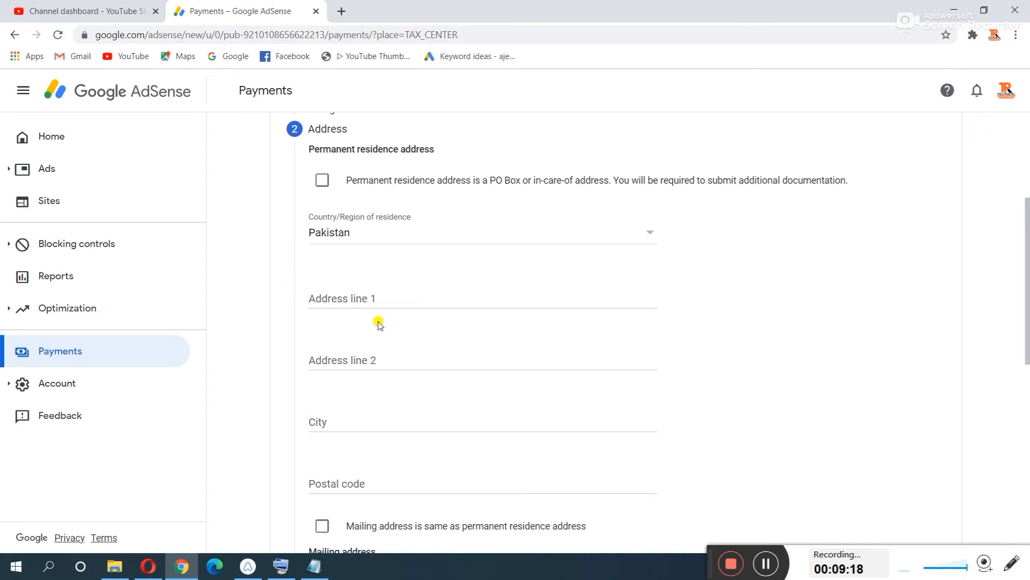
{"action": "right_click", "coordinate": [106, 95]}
{"action": "left_click", "coordinate": [138, 101]}
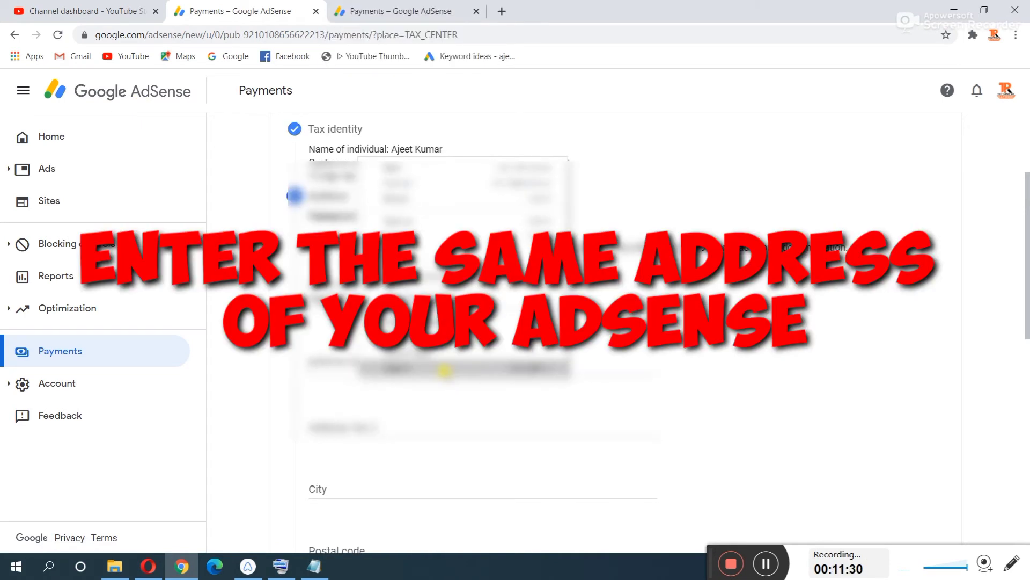
{"action": "left_click", "coordinate": [444, 369]}
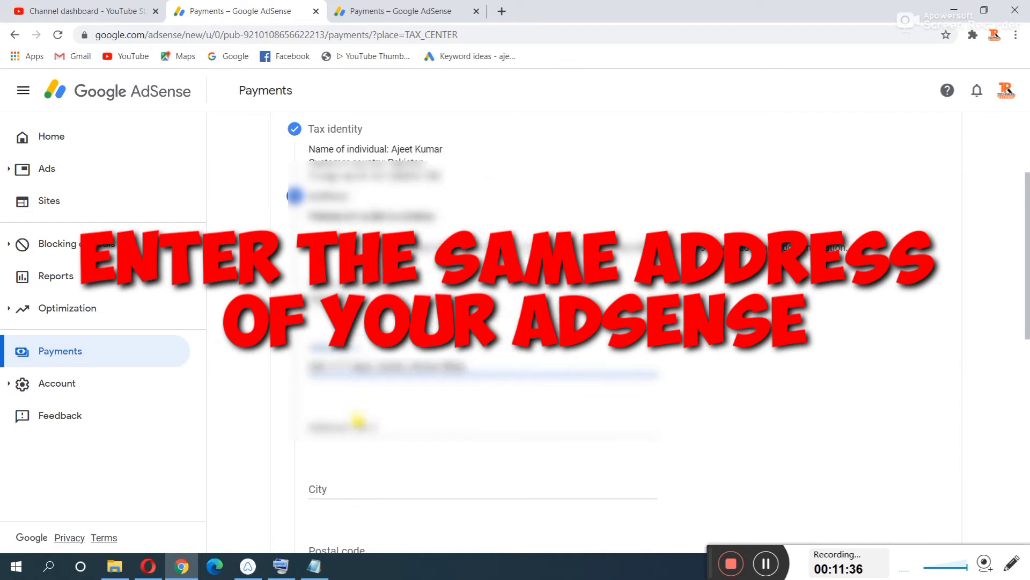
- Fill in Address line 2 and City of the permanent residence address with the details from the AdSense payment settings in the second tab
{"action": "left_click", "coordinate": [357, 421]}
{"action": "key", "text": "ctrl+v"}
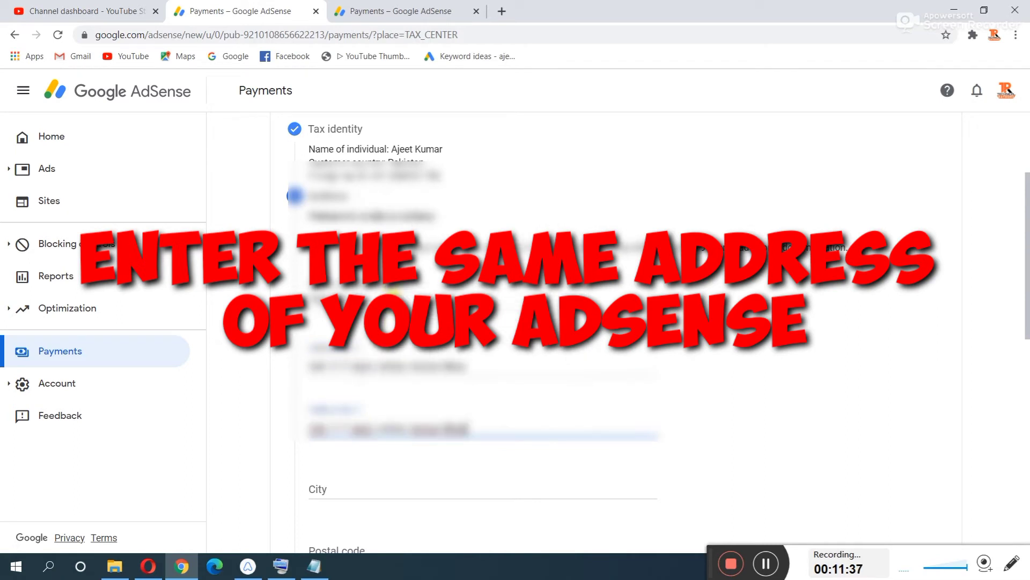
{"action": "scroll", "coordinate": [483, 322], "scroll_direction": "down", "scroll_amount": 3}
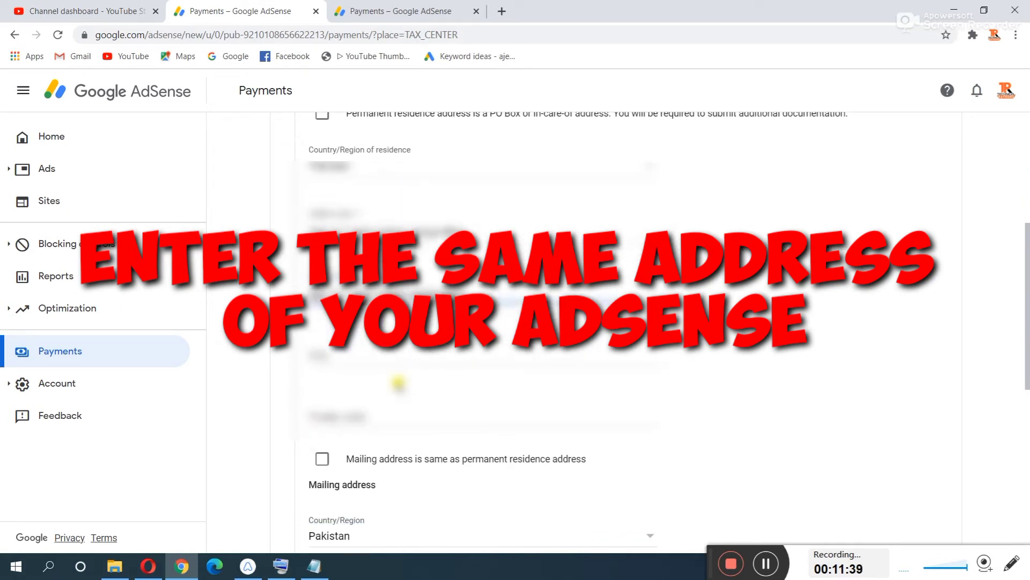
{"action": "left_click", "coordinate": [363, 4]}
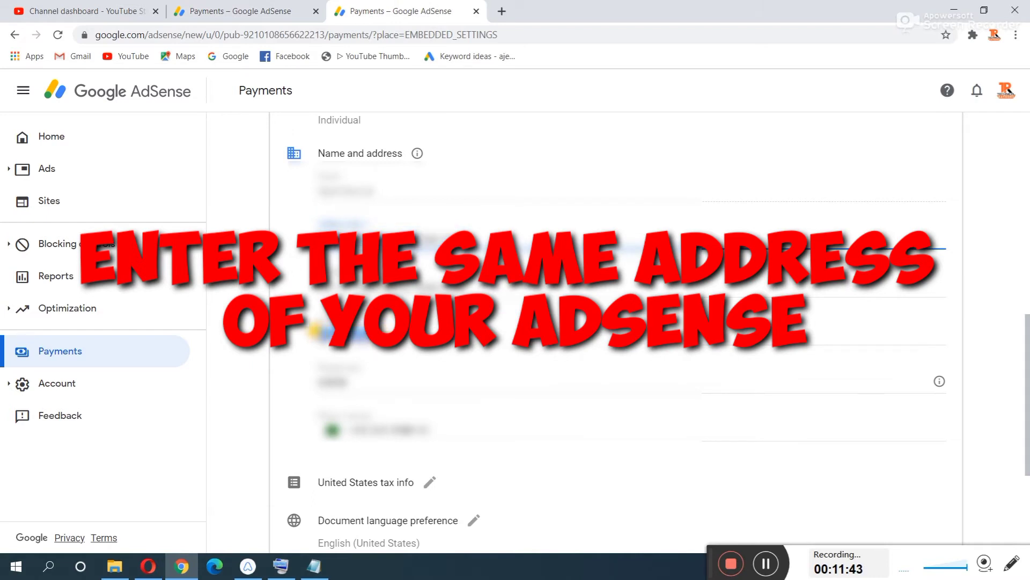
{"action": "right_click", "coordinate": [322, 331]}
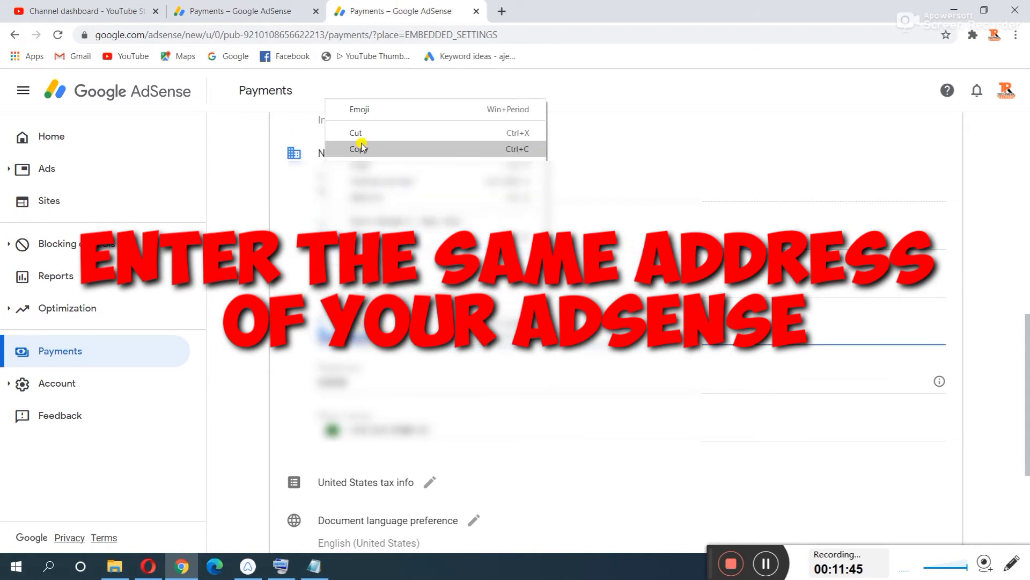
{"action": "left_click", "coordinate": [361, 149]}
{"action": "left_click", "coordinate": [236, 10]}
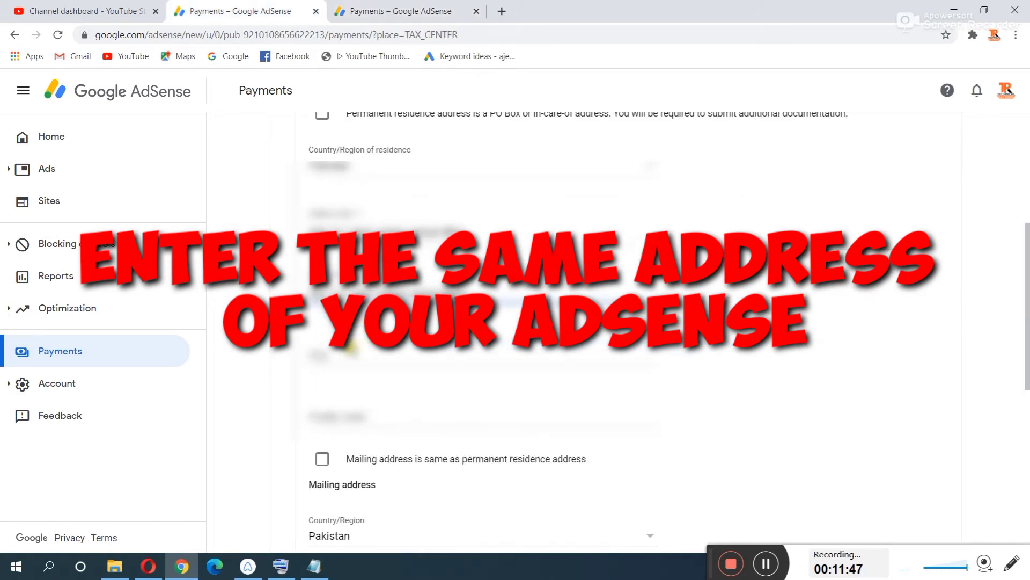
{"action": "left_click", "coordinate": [352, 349]}
{"action": "key", "text": "ctrl+v"}
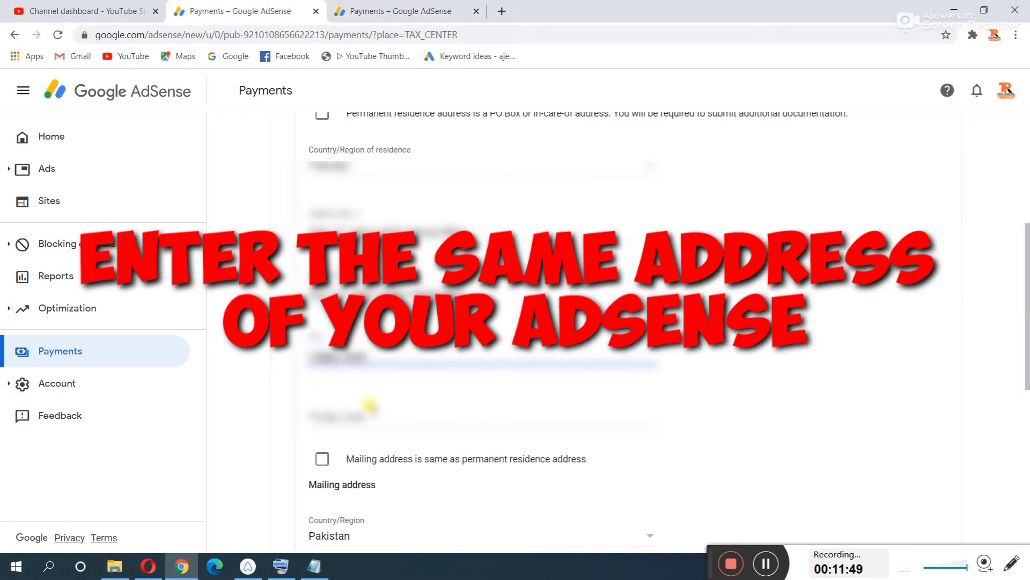
- Copy the postal code from the AdSense payment settings into the Postal code field of the permanent residence address
{"action": "left_click", "coordinate": [346, 8]}
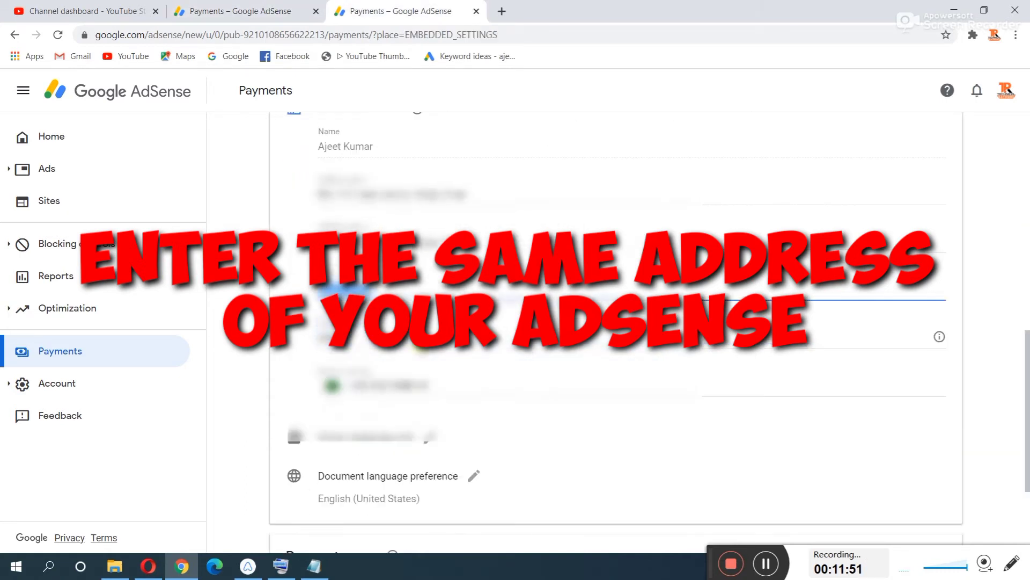
{"action": "scroll", "coordinate": [591, 322], "scroll_direction": "down", "scroll_amount": 1}
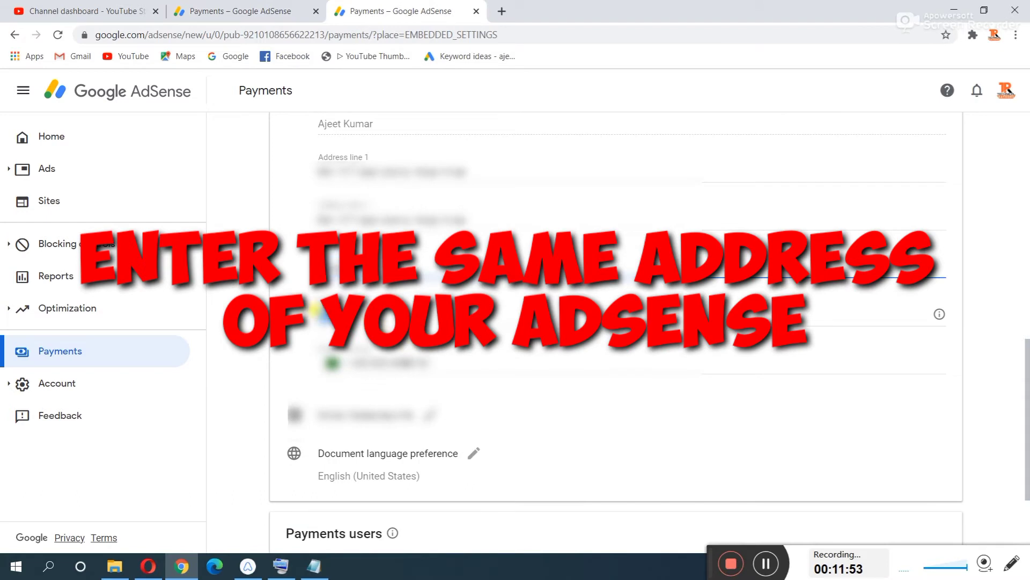
{"action": "left_click", "coordinate": [316, 310]}
{"action": "right_click", "coordinate": [324, 350]}
{"action": "left_click", "coordinate": [358, 364]}
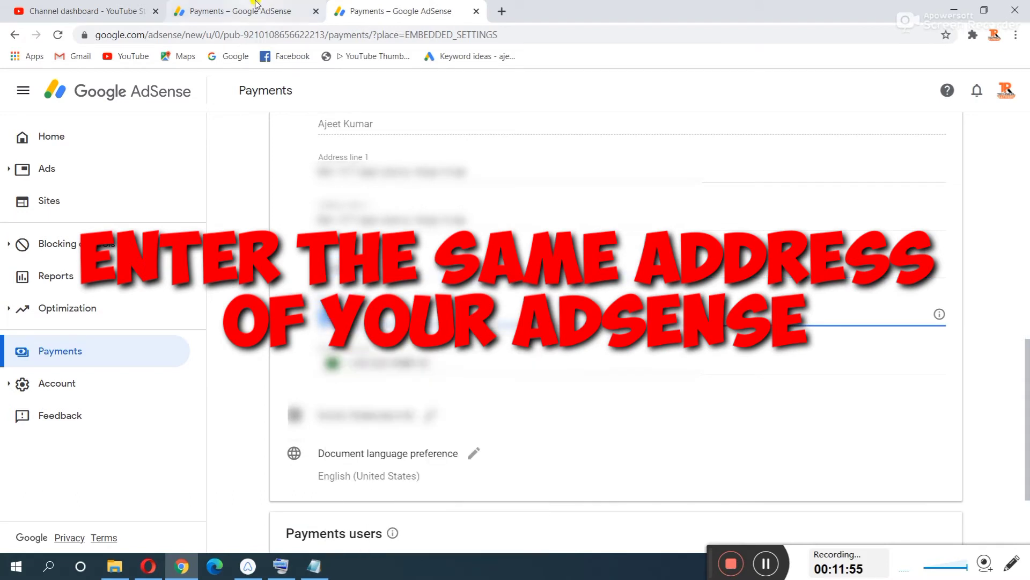
{"action": "left_click", "coordinate": [238, 10]}
{"action": "left_click", "coordinate": [343, 416]}
{"action": "right_click", "coordinate": [345, 413]}
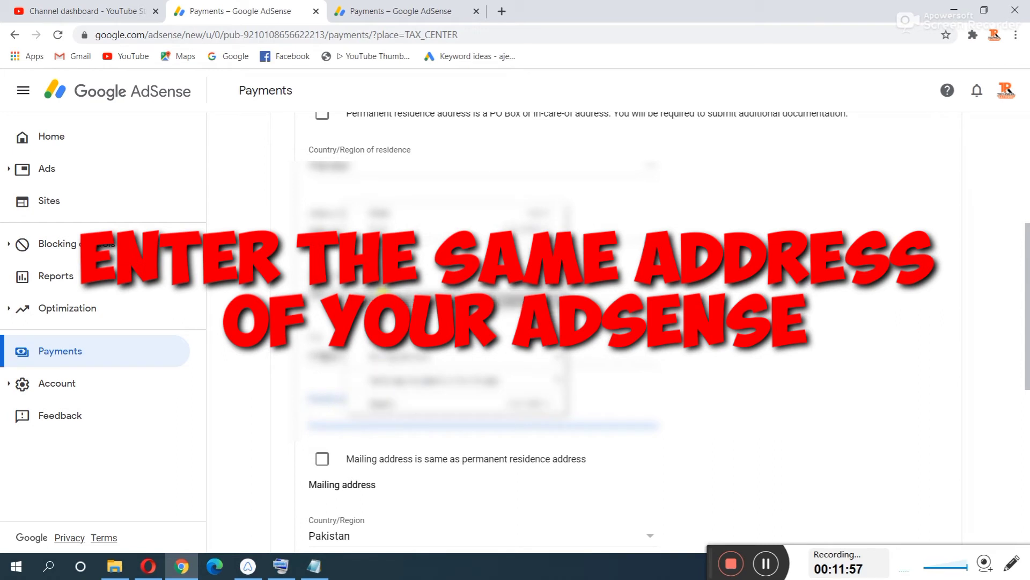
{"action": "left_click", "coordinate": [508, 284]}
- Mark the mailing address as the same as the permanent residence address and continue to the Tax treaty section
{"action": "scroll", "coordinate": [501, 431], "scroll_direction": "down", "scroll_amount": 2}
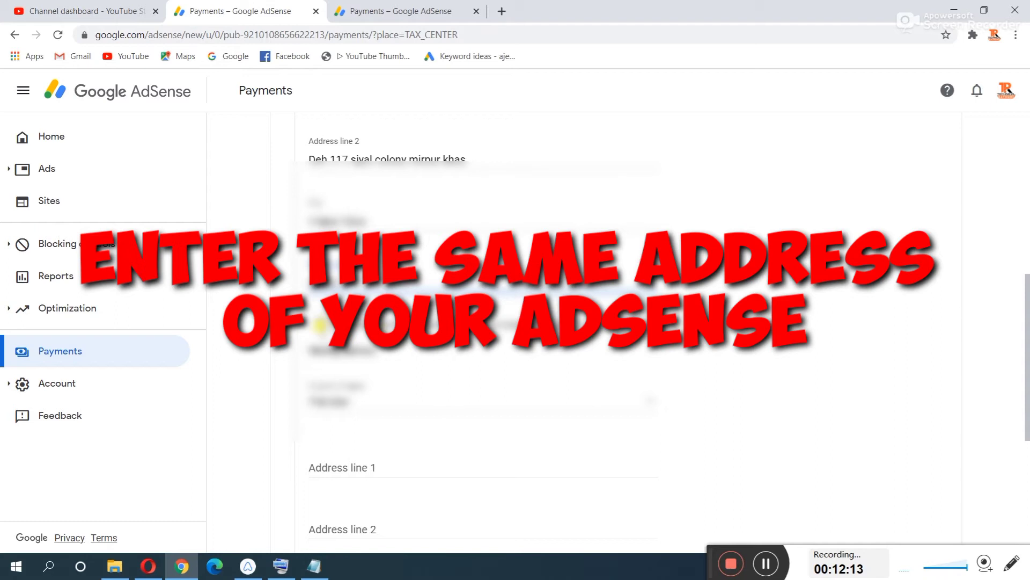
{"action": "left_click", "coordinate": [320, 326]}
{"action": "scroll", "coordinate": [368, 215], "scroll_direction": "up", "scroll_amount": 2}
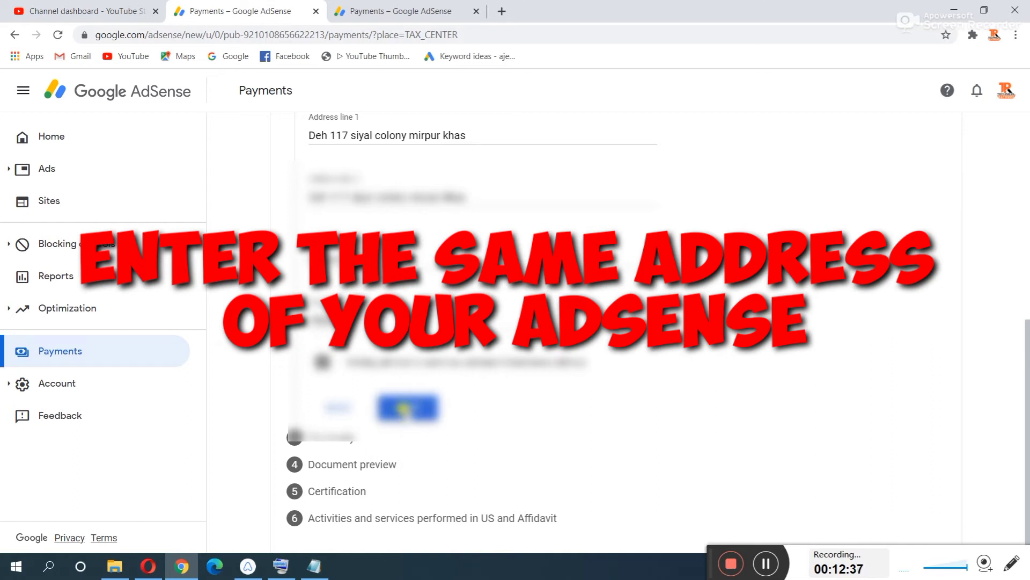
{"action": "left_click", "coordinate": [403, 410]}
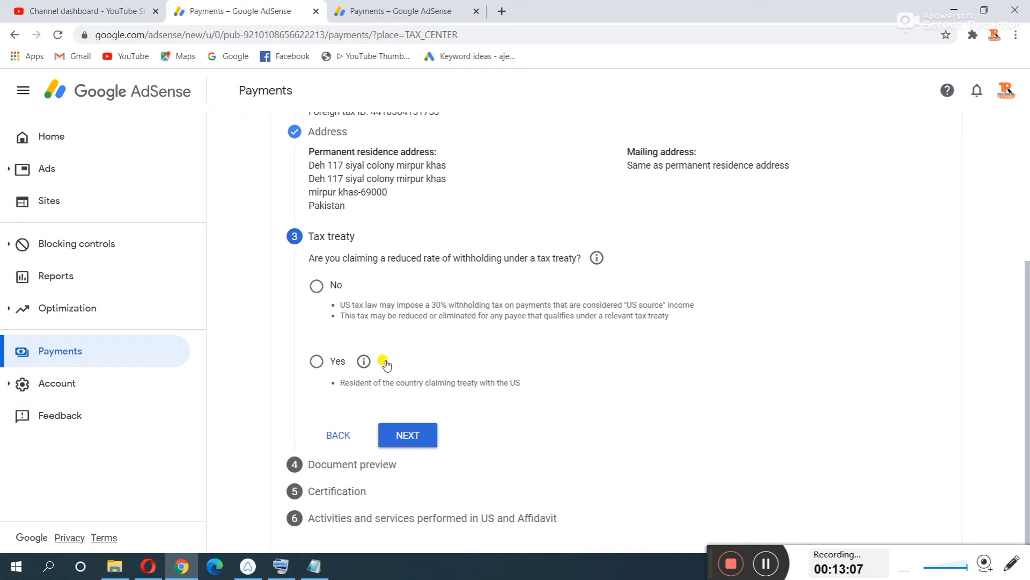
- Answer Yes to claiming a reduced withholding rate, confirm residency in the treaty country and set the country to Pakistan
{"action": "left_click", "coordinate": [317, 362]}
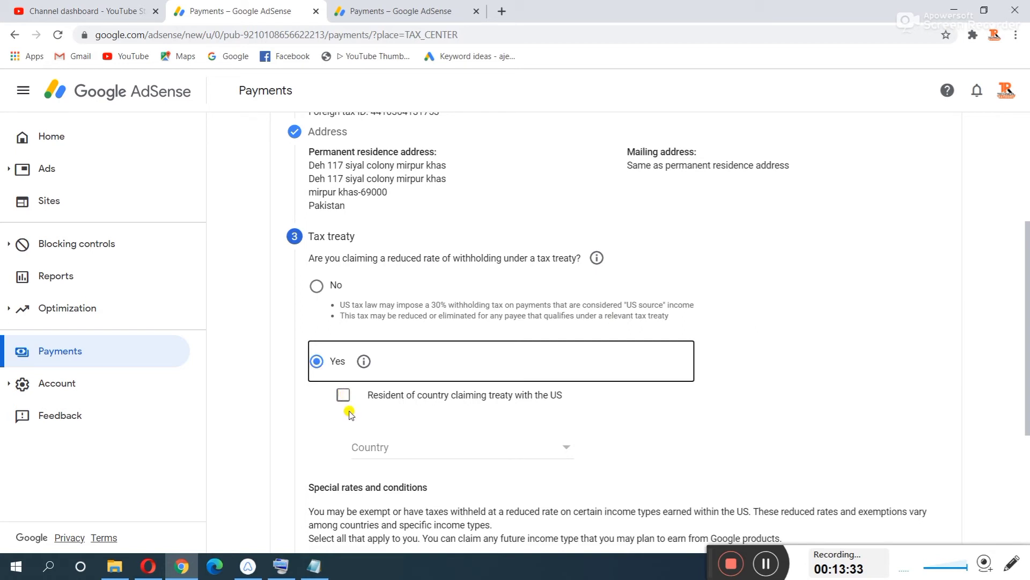
{"action": "left_click", "coordinate": [343, 395]}
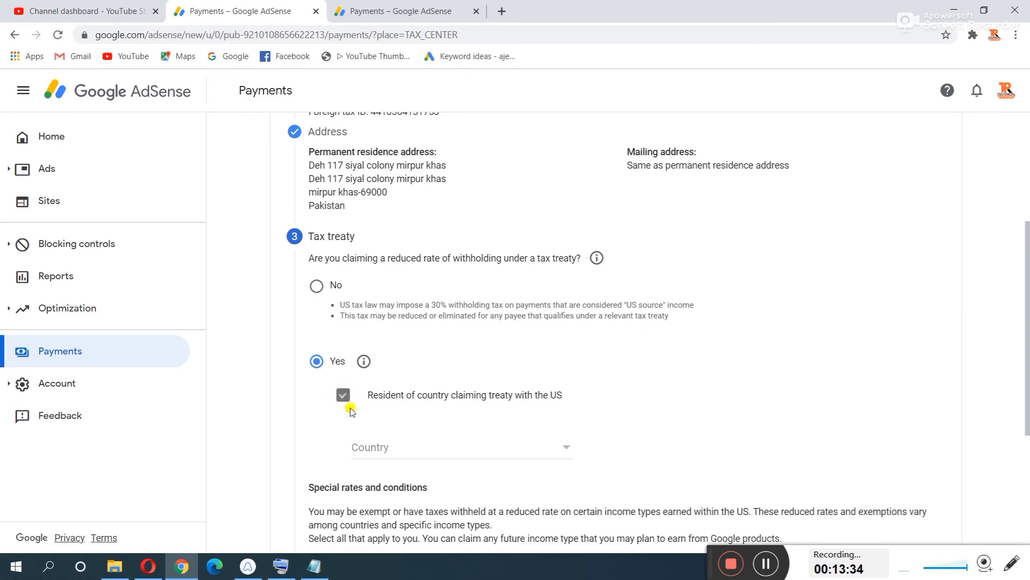
{"action": "left_click", "coordinate": [392, 453]}
{"action": "key", "text": "p"}
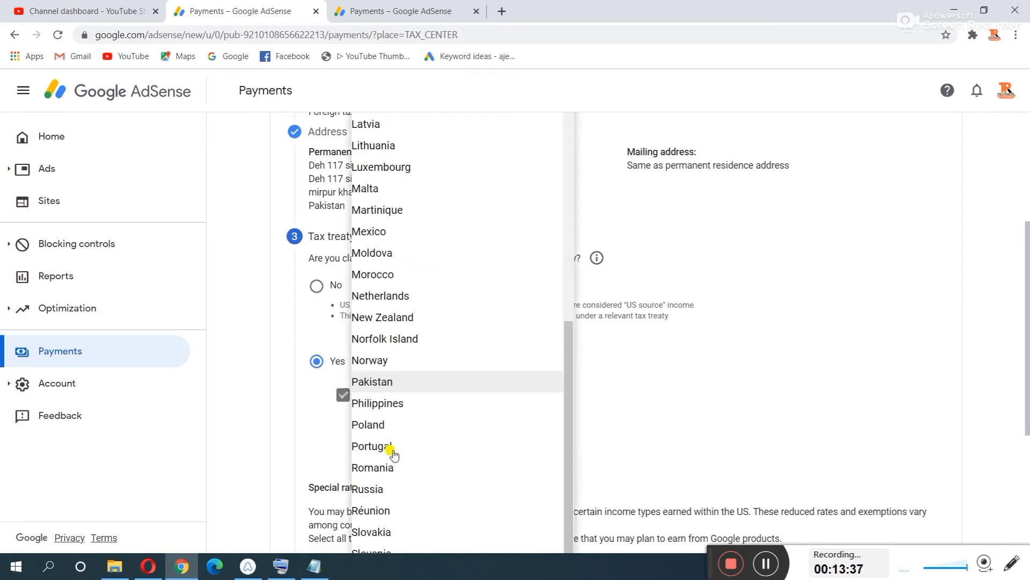
{"action": "left_click", "coordinate": [378, 382]}
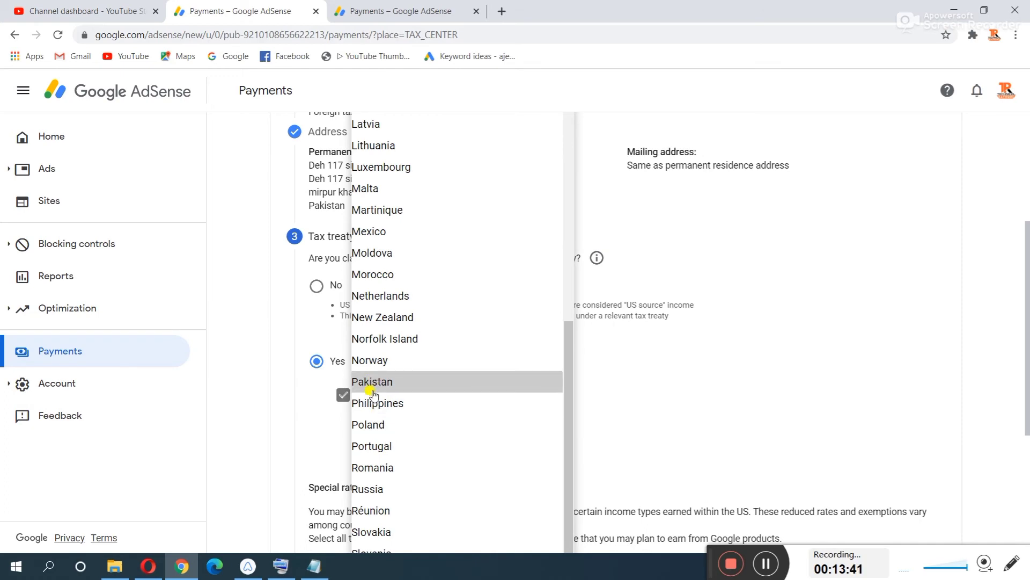
- Claim Services (AdSense) under Article 3 and paragraph 2 with the 0% (reduced rate) withholding rate, and confirm the treaty terms are met
{"action": "scroll", "coordinate": [374, 392], "scroll_direction": "down", "scroll_amount": 3}
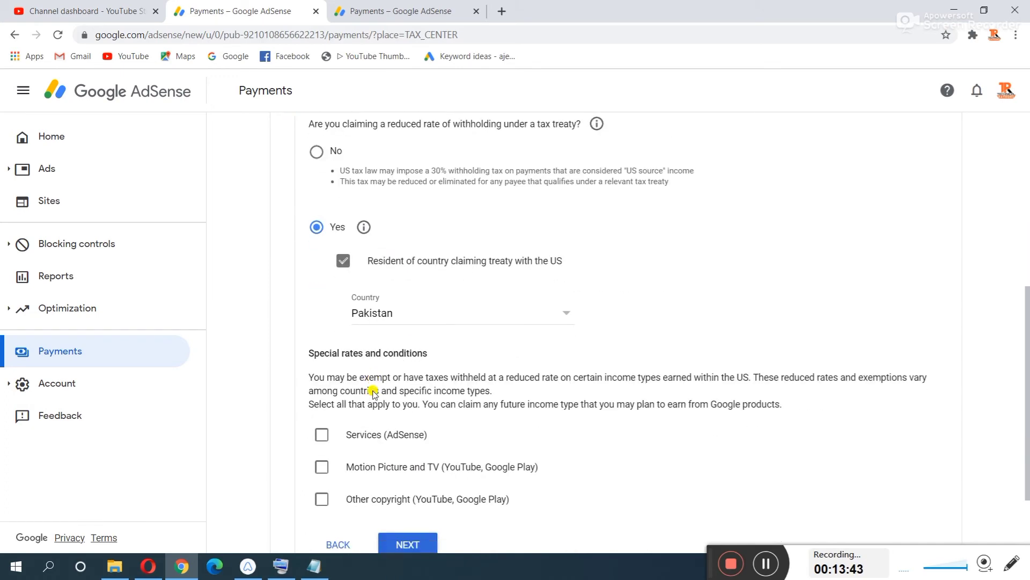
{"action": "scroll", "coordinate": [374, 393], "scroll_direction": "down", "scroll_amount": 1}
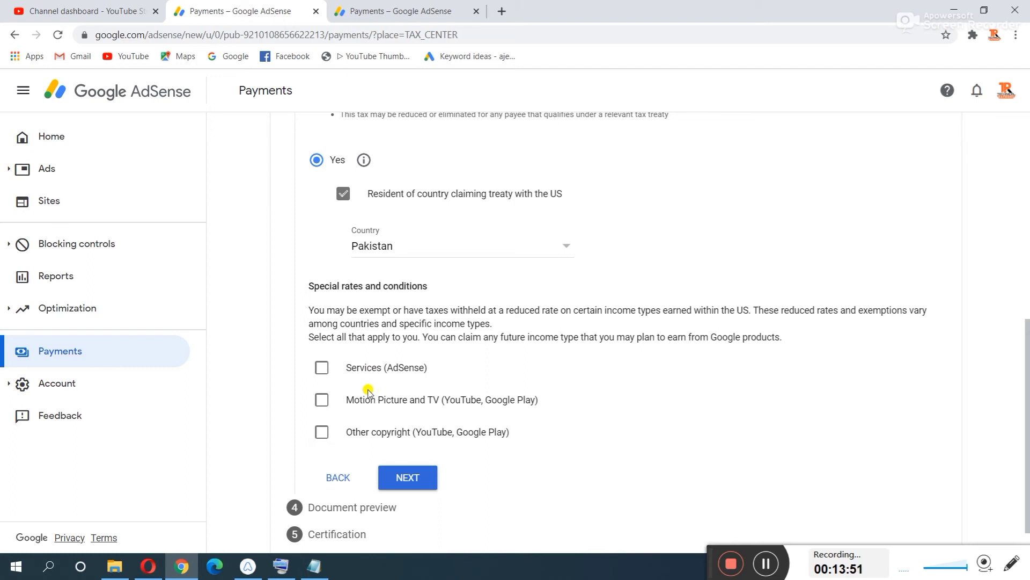
{"action": "scroll", "coordinate": [368, 390], "scroll_direction": "down", "scroll_amount": 1}
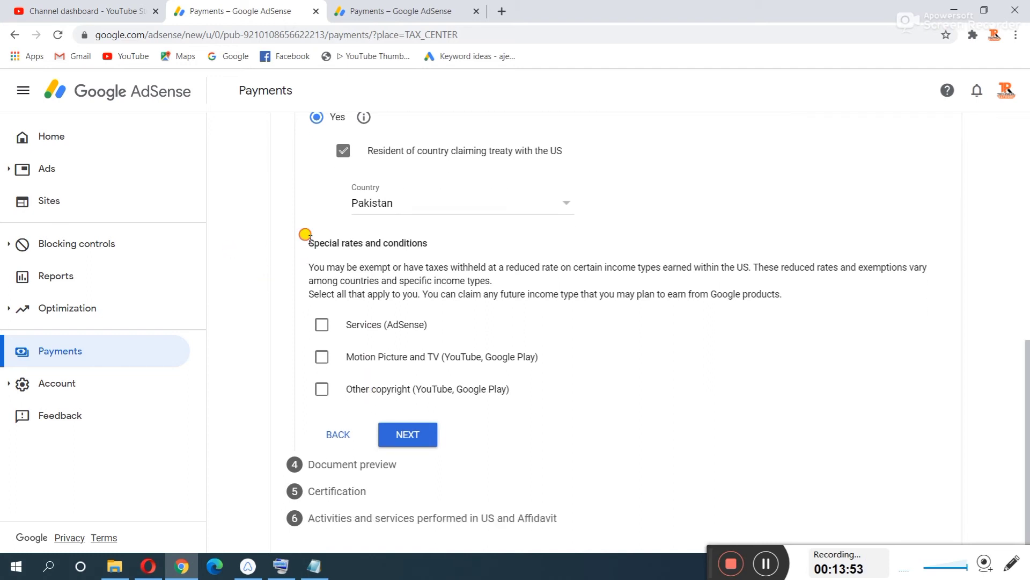
{"action": "left_click_drag", "start_coordinate": [305, 234], "coordinate": [432, 240]}
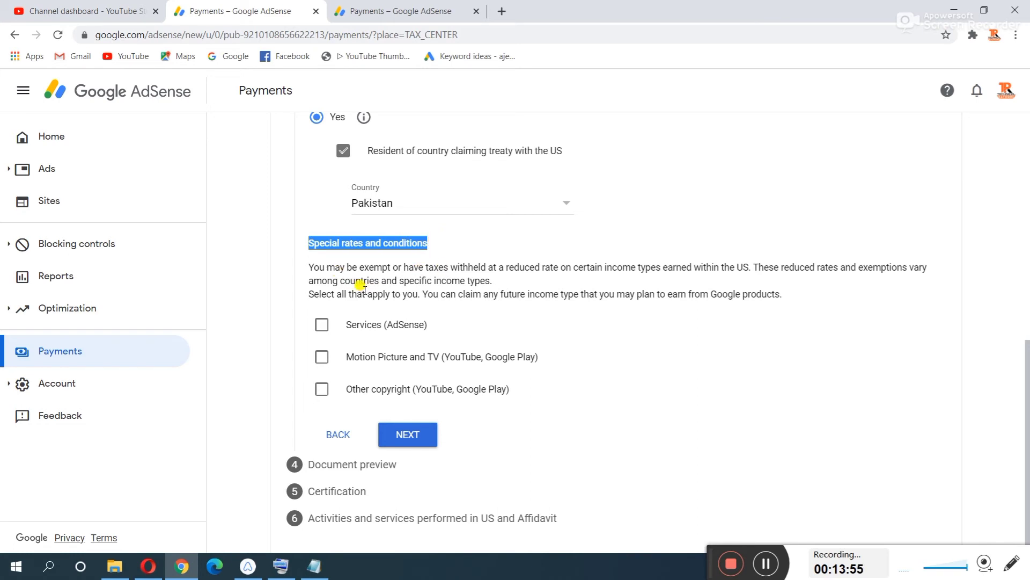
{"action": "left_click", "coordinate": [321, 327]}
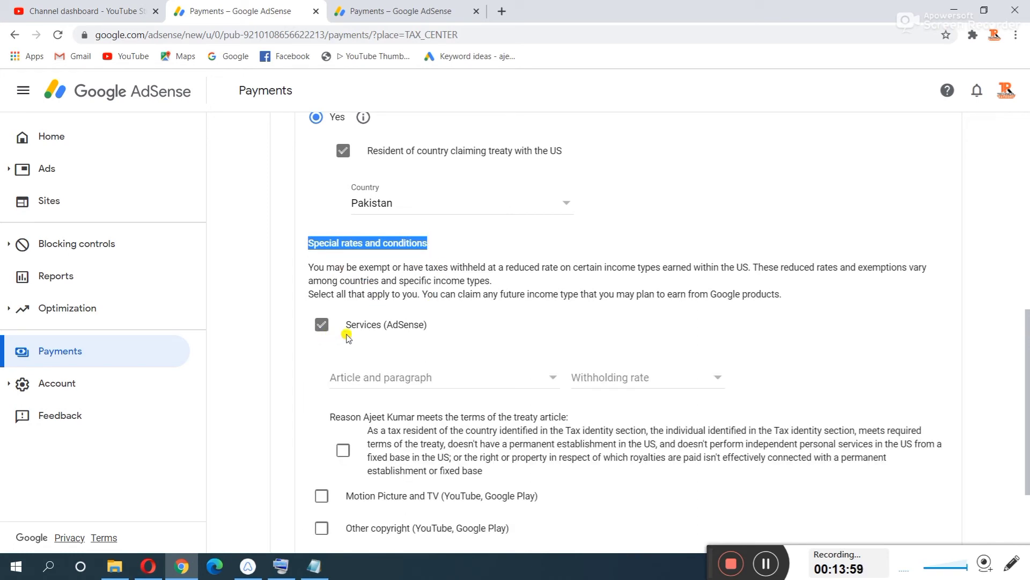
{"action": "left_click", "coordinate": [457, 378]}
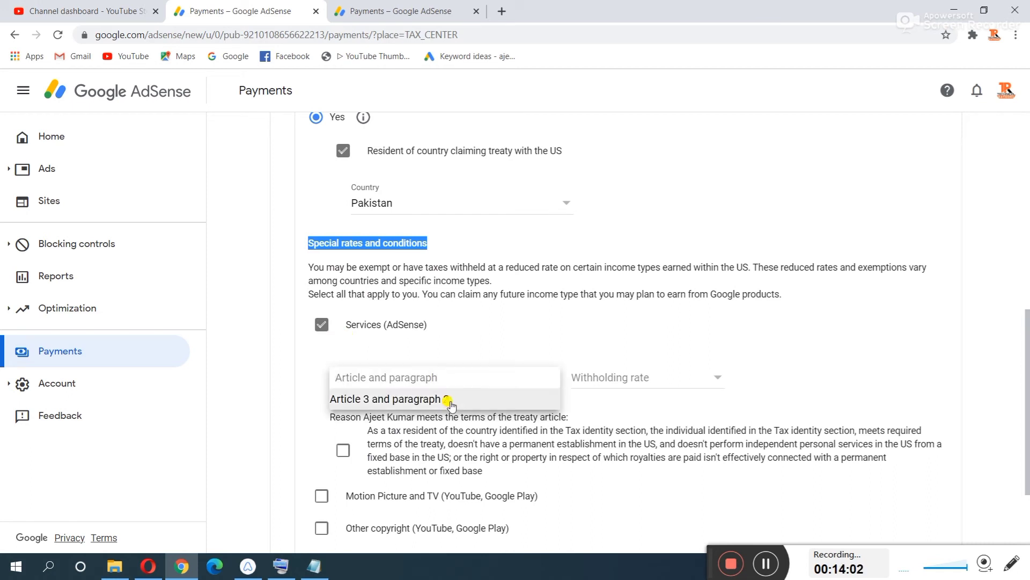
{"action": "left_click", "coordinate": [450, 402]}
{"action": "left_click", "coordinate": [637, 384]}
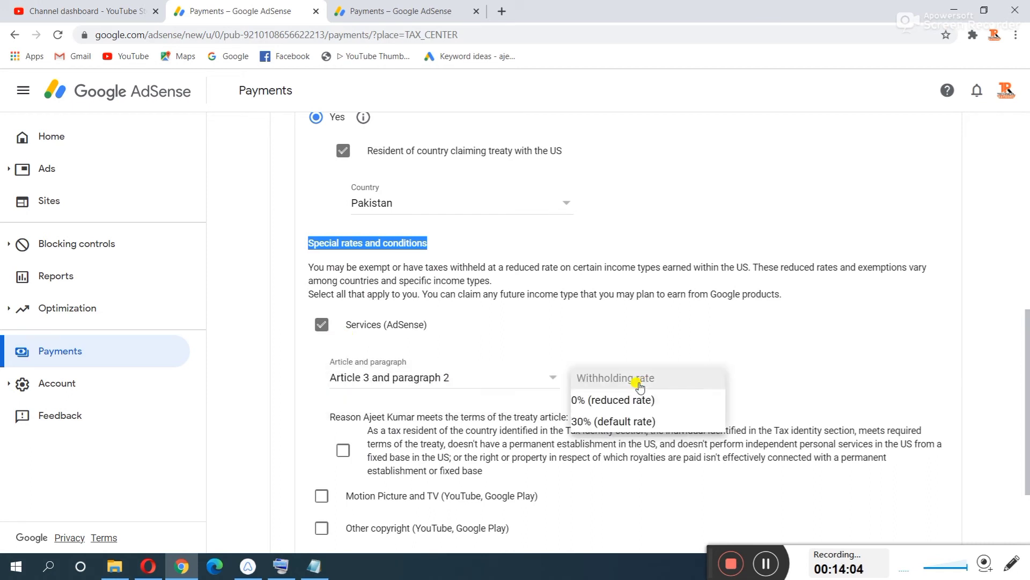
{"action": "left_click", "coordinate": [548, 381]}
{"action": "scroll", "coordinate": [548, 381], "scroll_direction": "down", "scroll_amount": 1}
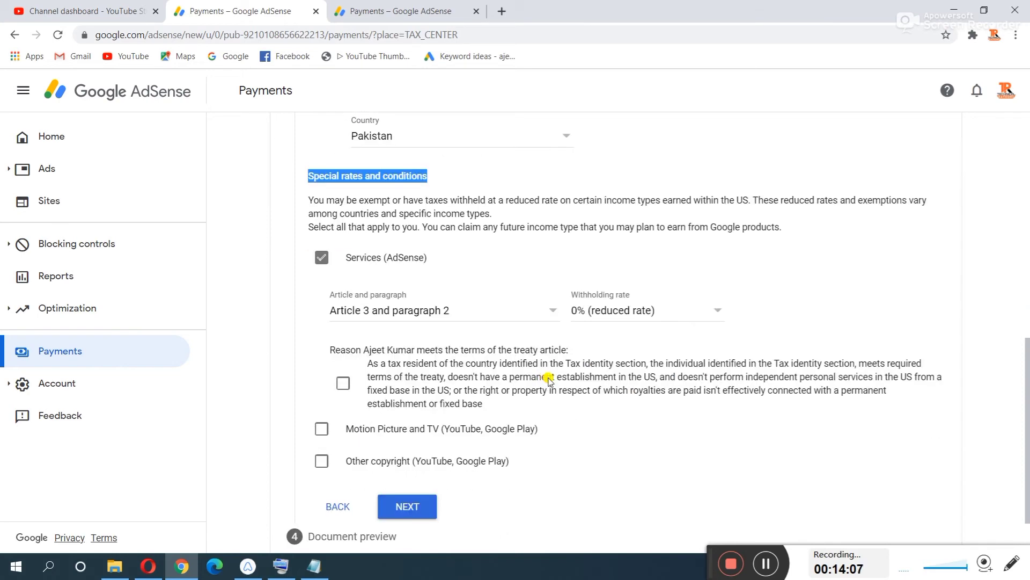
{"action": "scroll", "coordinate": [549, 379], "scroll_direction": "down", "scroll_amount": 1}
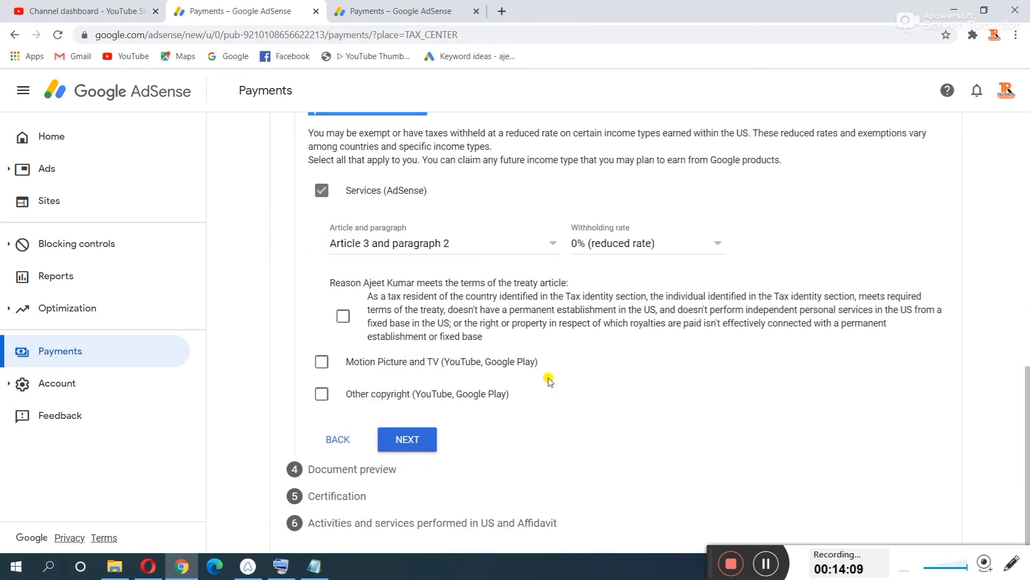
{"action": "left_click", "coordinate": [344, 317]}
- Add Motion Picture and TV with No treaty for this income type and 30% (default rate) withholding, and confirm the treaty terms are met
{"action": "left_click", "coordinate": [322, 368]}
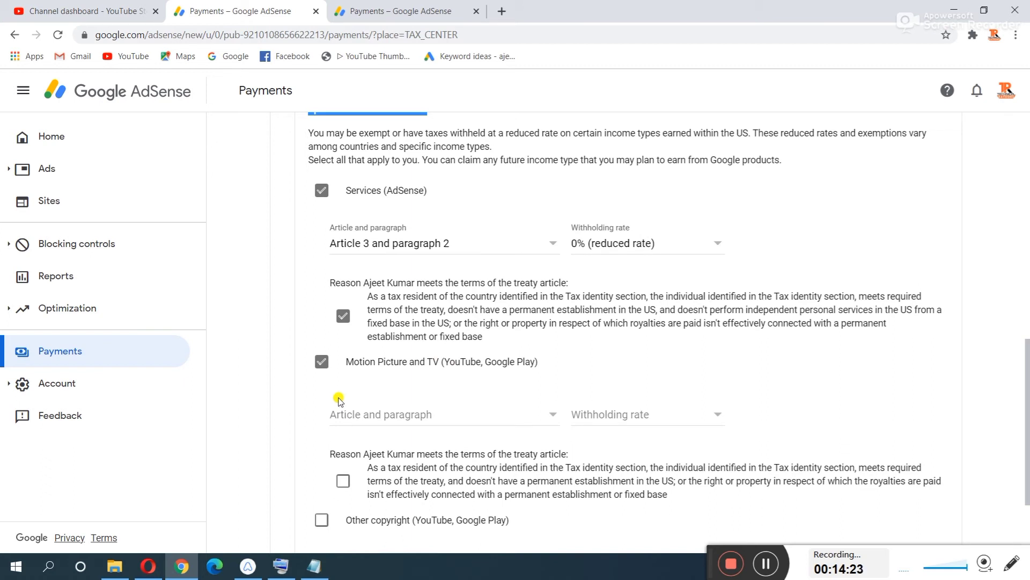
{"action": "left_click", "coordinate": [394, 415]}
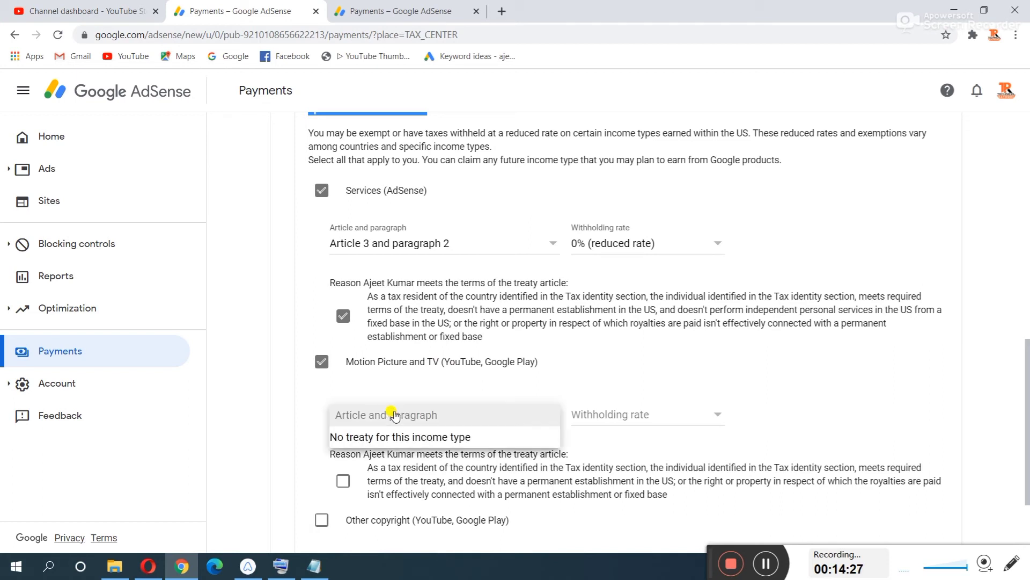
{"action": "left_click", "coordinate": [393, 434]}
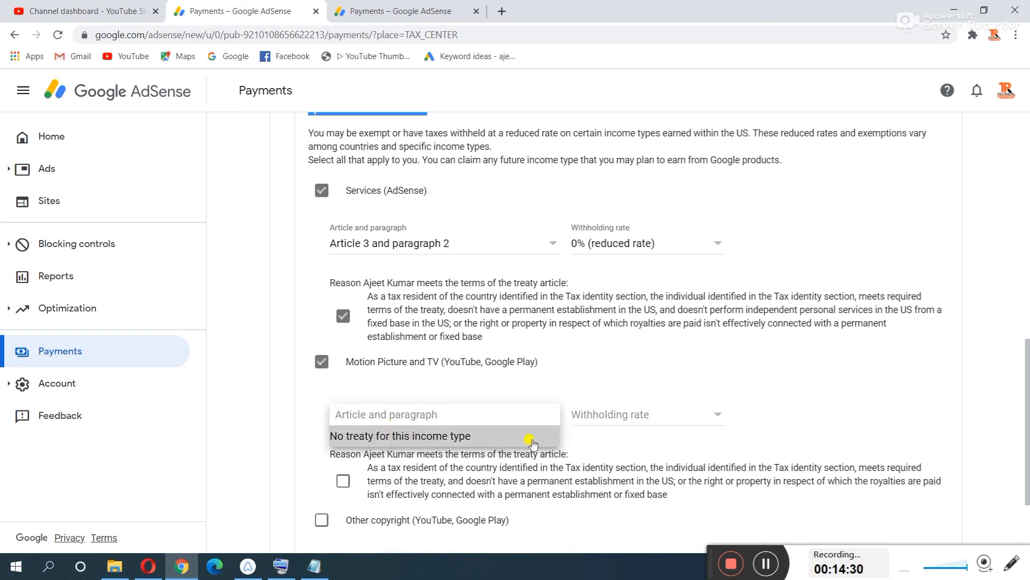
{"action": "left_click", "coordinate": [620, 422]}
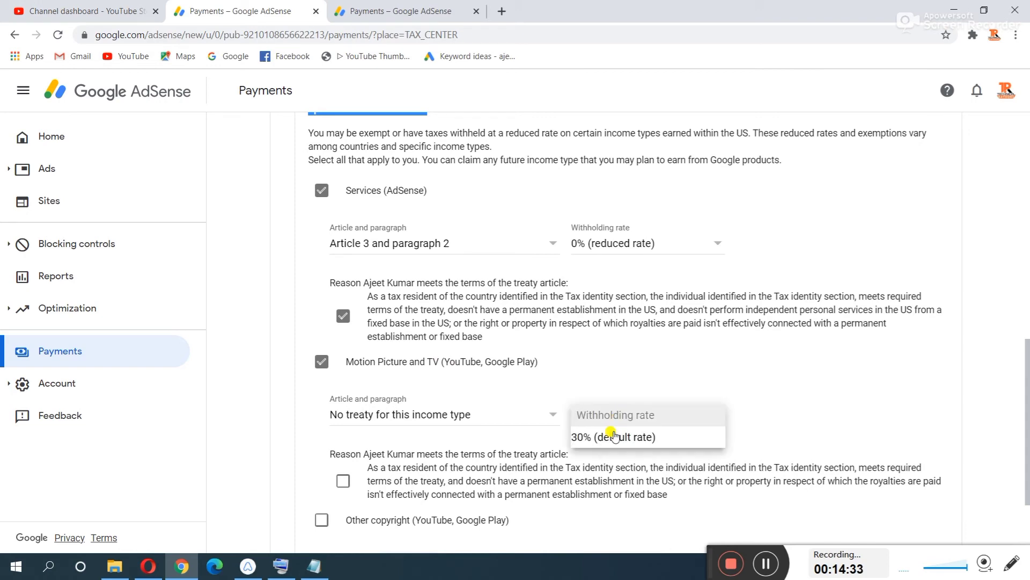
{"action": "left_click", "coordinate": [614, 436]}
{"action": "scroll", "coordinate": [507, 414], "scroll_direction": "down", "scroll_amount": 2}
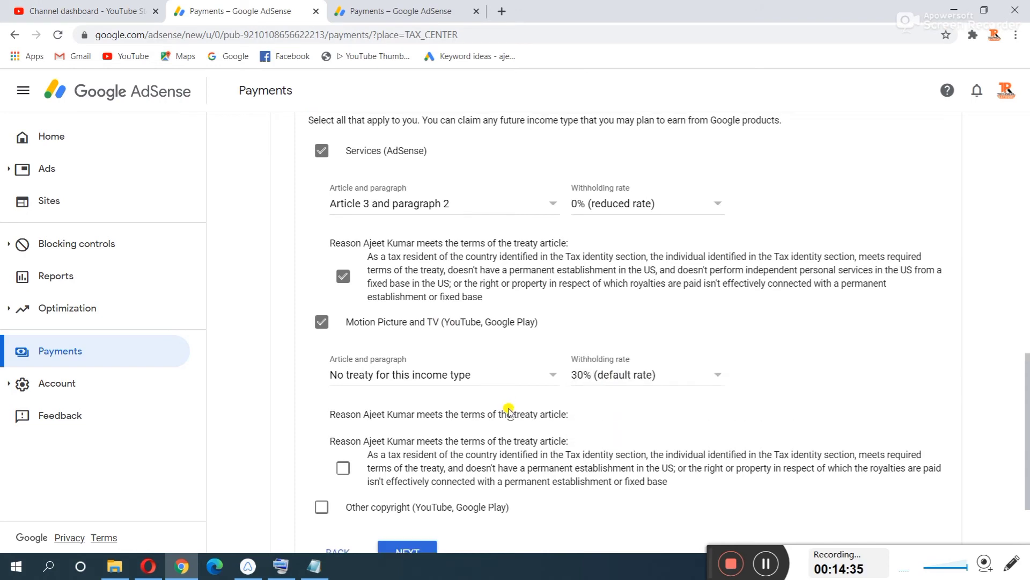
{"action": "scroll", "coordinate": [508, 413], "scroll_direction": "down", "scroll_amount": 3}
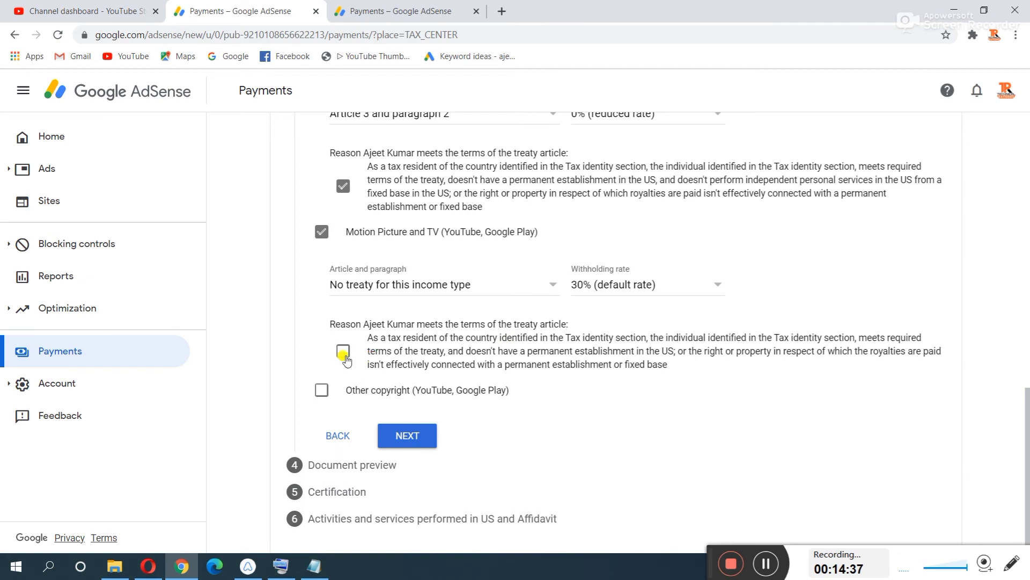
{"action": "left_click", "coordinate": [344, 352]}
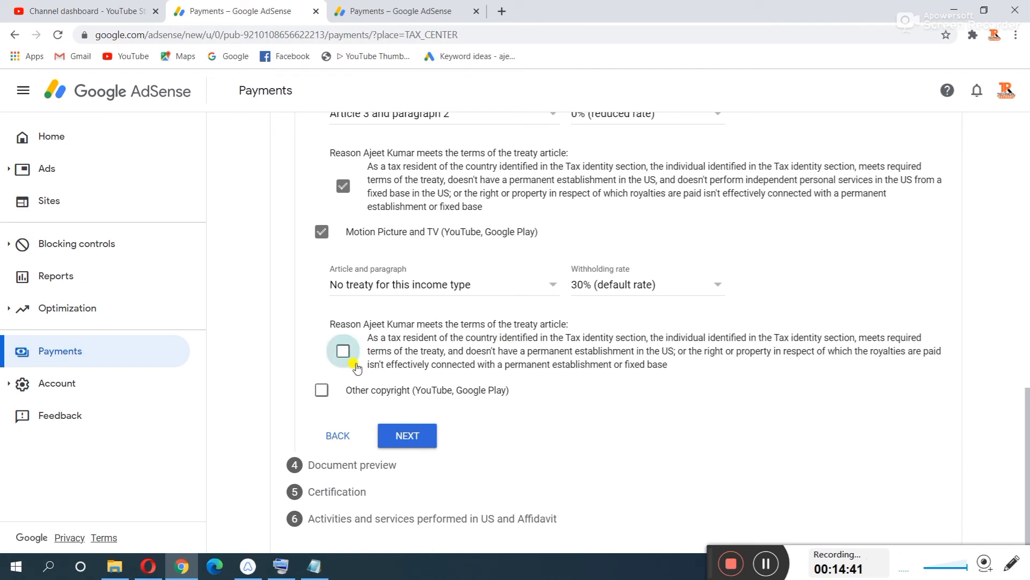
{"action": "left_click", "coordinate": [354, 364]}
- Claim Other copyright under Article 8 and paragraph 1 with the 0% (reduced rate) withholding rate, confirm the treaty terms, and continue to Document preview
{"action": "left_click", "coordinate": [322, 397]}
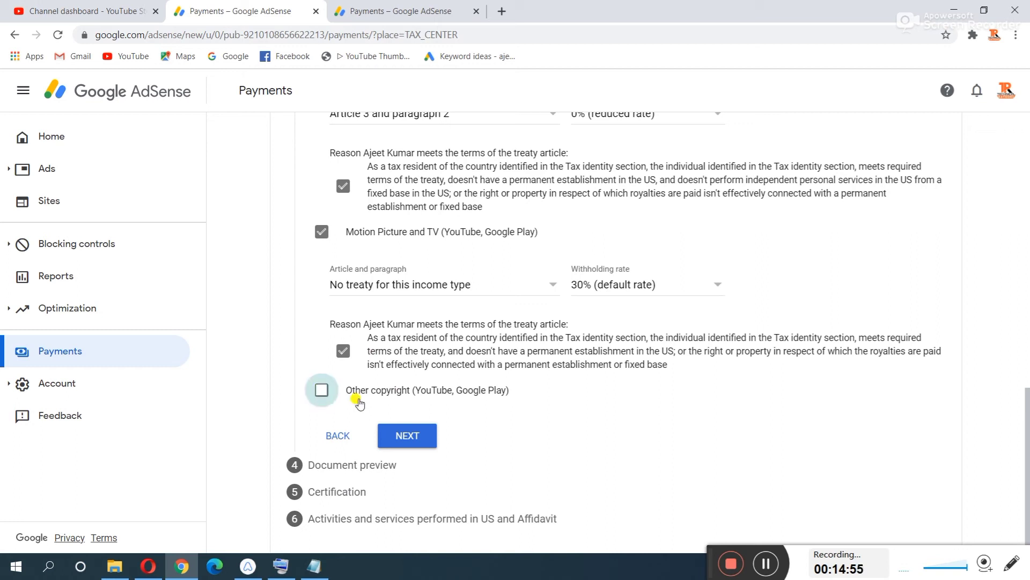
{"action": "left_click", "coordinate": [436, 400]}
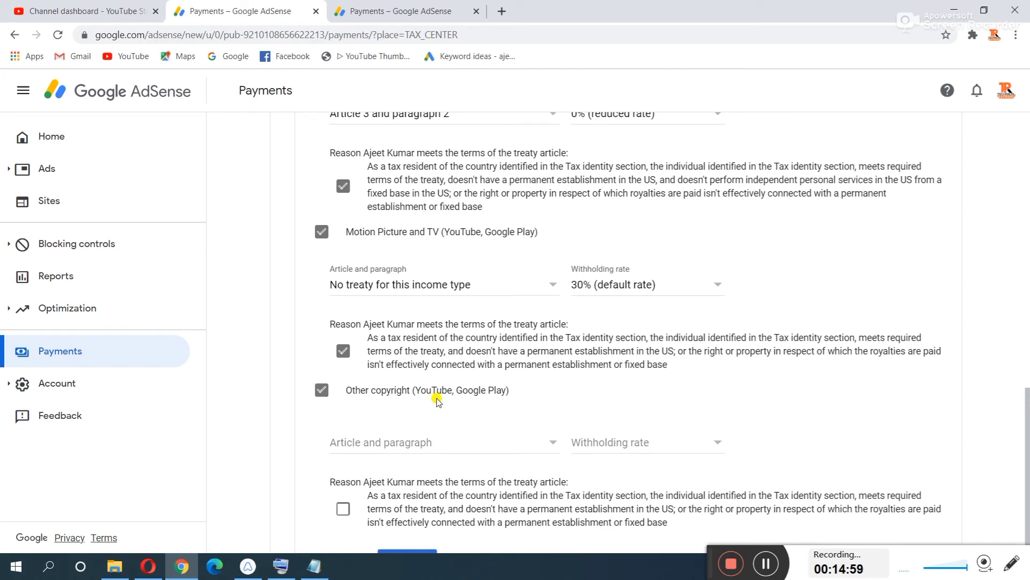
{"action": "left_click", "coordinate": [429, 444]}
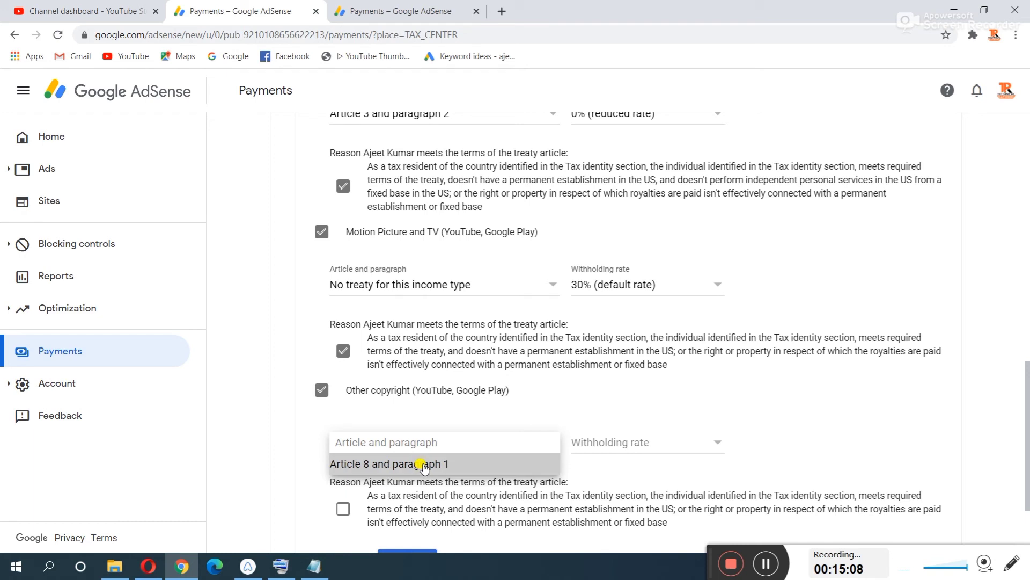
{"action": "left_click", "coordinate": [369, 465]}
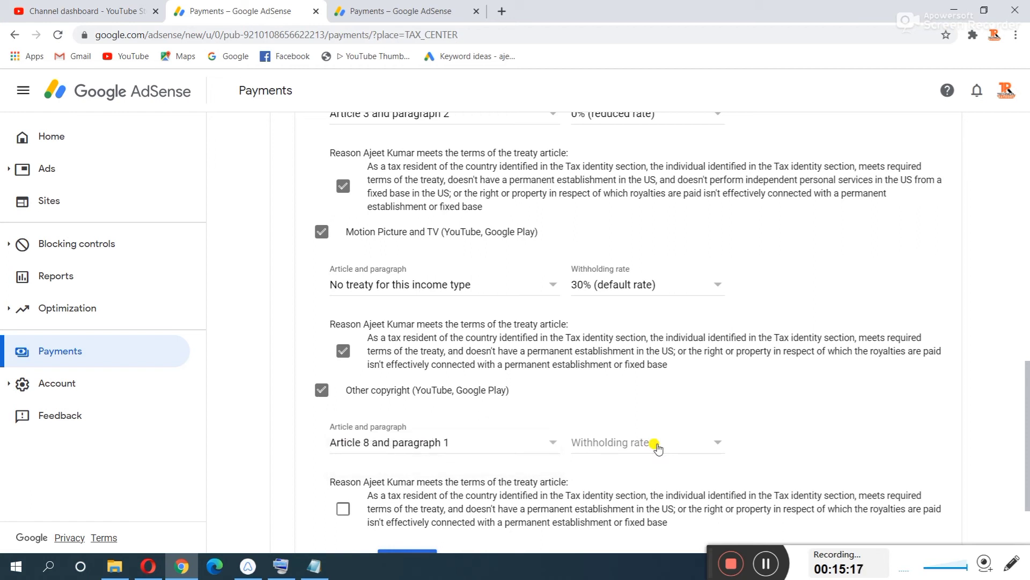
{"action": "left_click", "coordinate": [656, 446]}
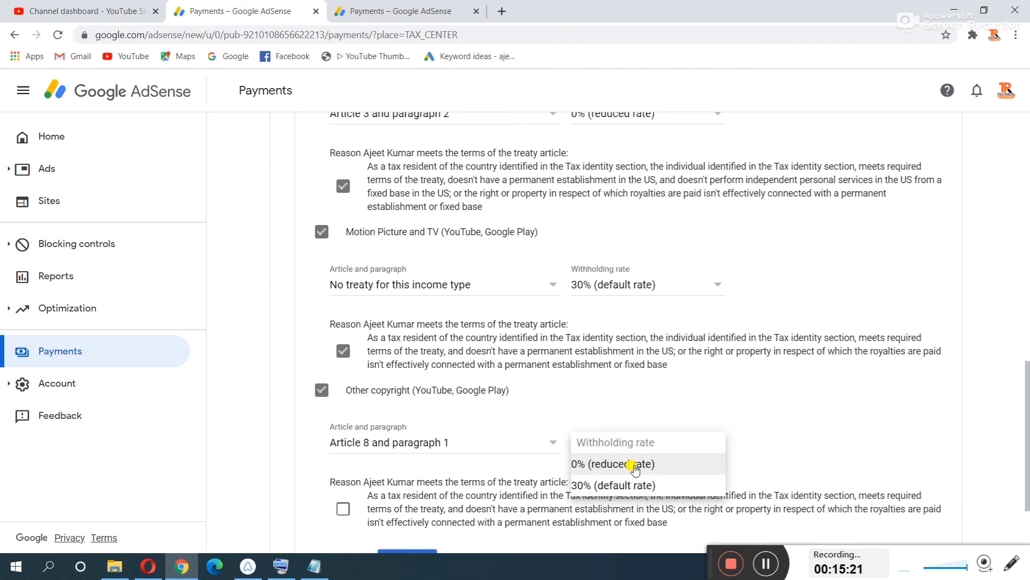
{"action": "left_click", "coordinate": [635, 468]}
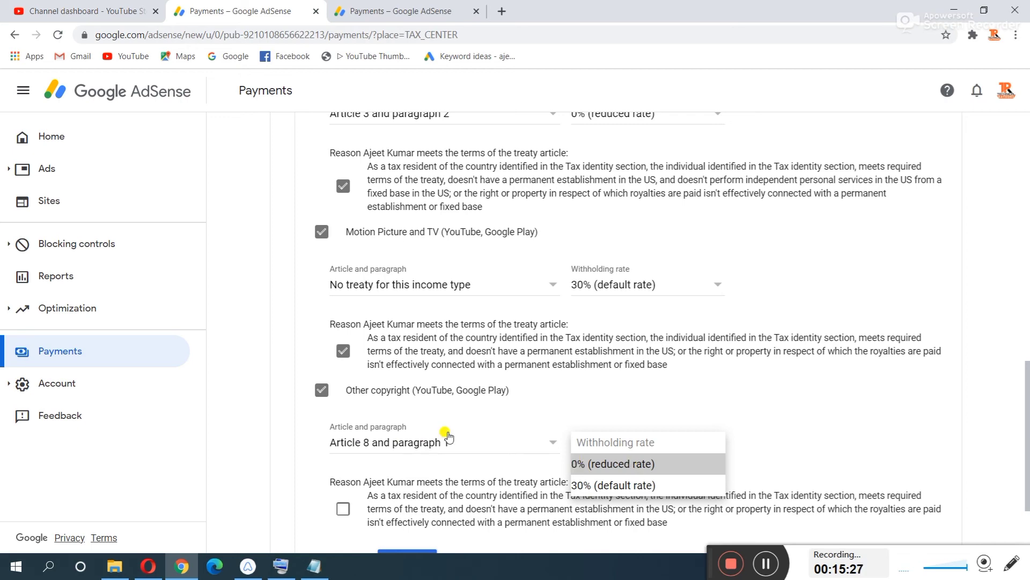
{"action": "scroll", "coordinate": [511, 476], "scroll_direction": "down", "scroll_amount": 1}
{"action": "scroll", "coordinate": [511, 476], "scroll_direction": "down", "scroll_amount": 1}
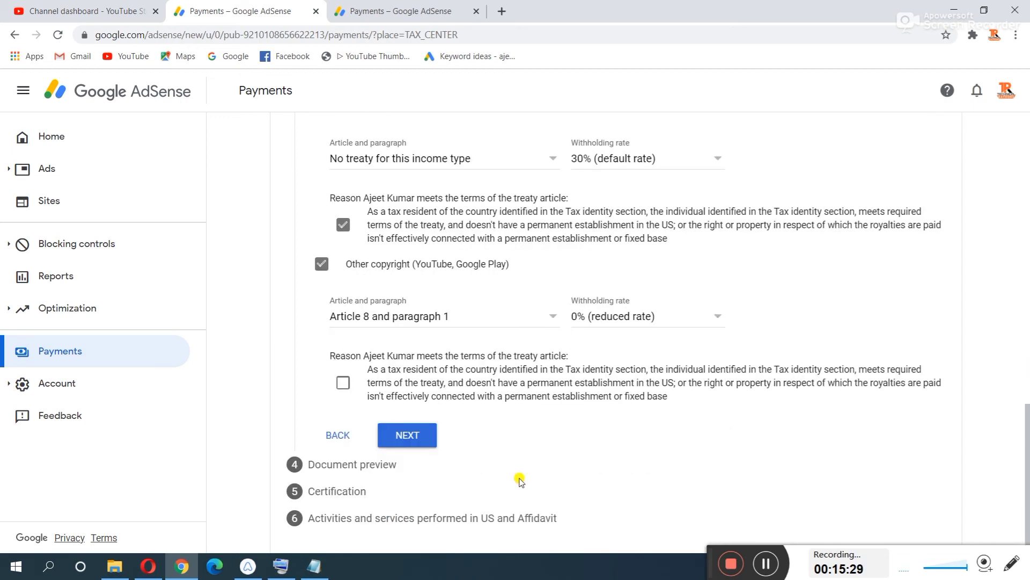
{"action": "left_click", "coordinate": [342, 388]}
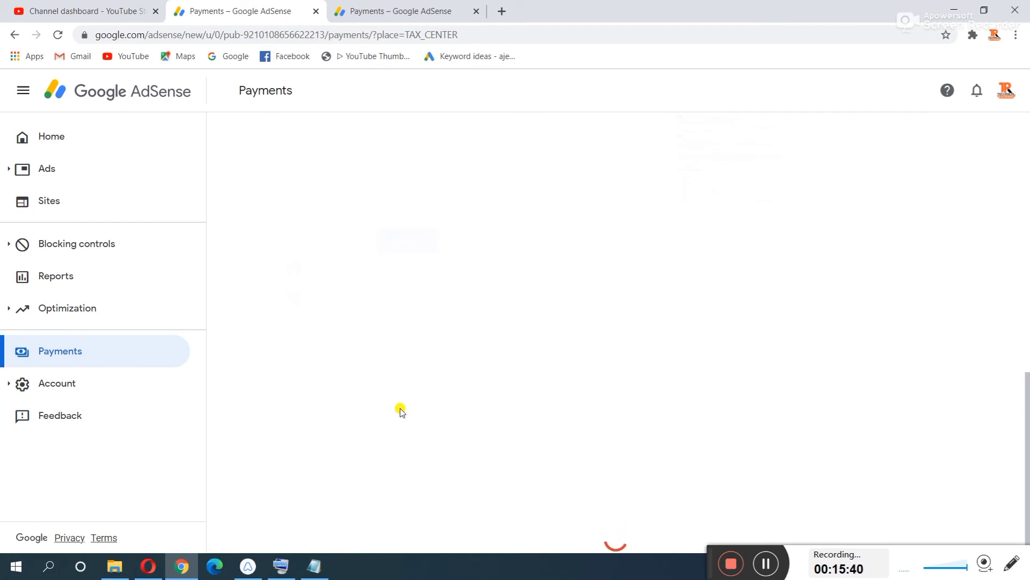
- Confirm that the generated W-8BEN tax documents have been reviewed and continue to the Certification section
{"action": "left_click", "coordinate": [322, 362]}
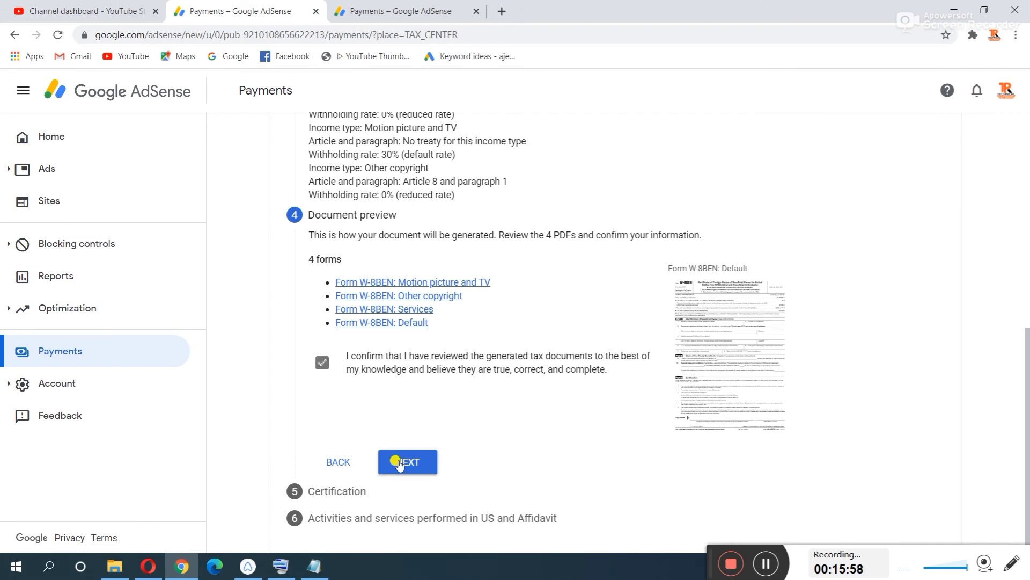
{"action": "left_click", "coordinate": [405, 462]}
- Sign the certification with the beneficial owner's full legal name, declare completing the form on one's own behalf, and continue to the activities and affidavit section
{"action": "scroll", "coordinate": [477, 457], "scroll_direction": "down", "scroll_amount": 5}
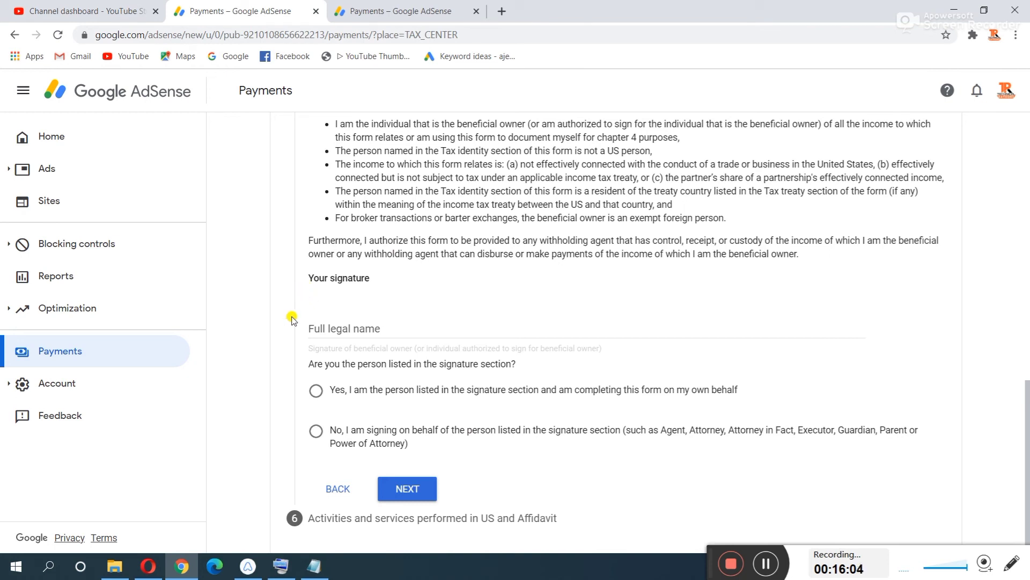
{"action": "left_click", "coordinate": [317, 392]}
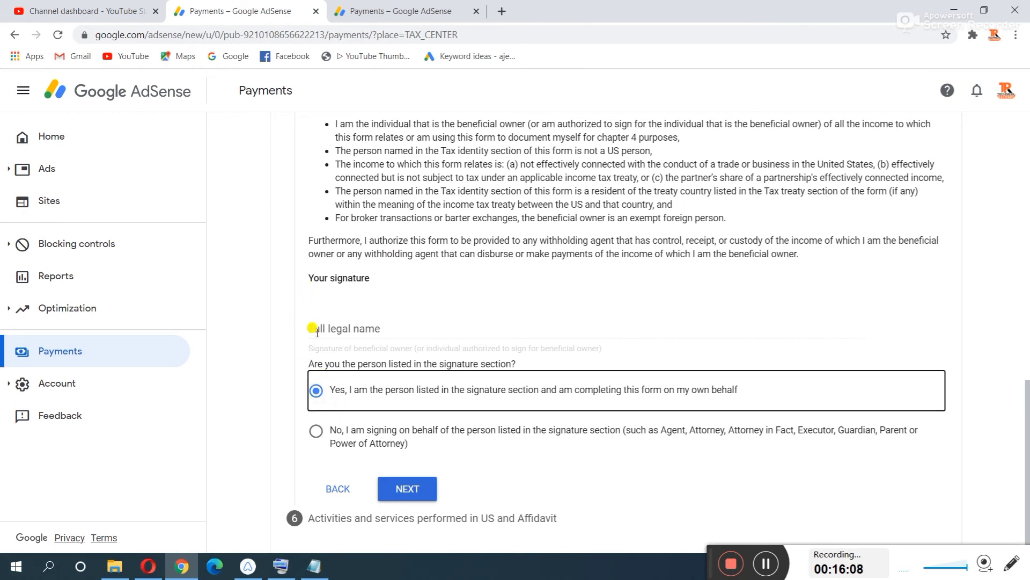
{"action": "left_click", "coordinate": [378, 320]}
{"action": "type", "text": "a"}
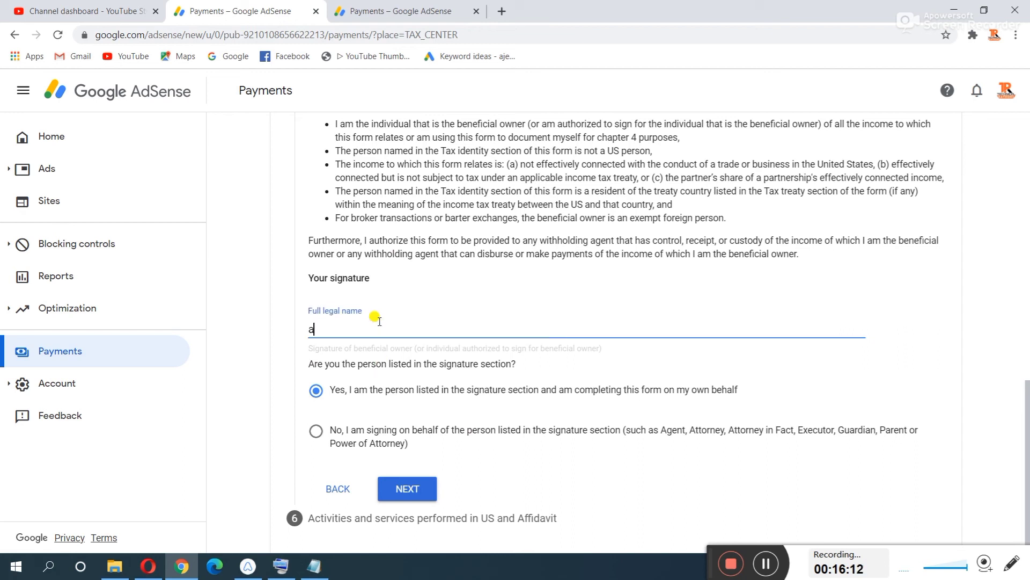
{"action": "key", "text": "BackSpace"}
{"action": "type", "text": "Ajeet Kumar"}
{"action": "left_click", "coordinate": [322, 354]}
{"action": "left_click", "coordinate": [407, 489]}
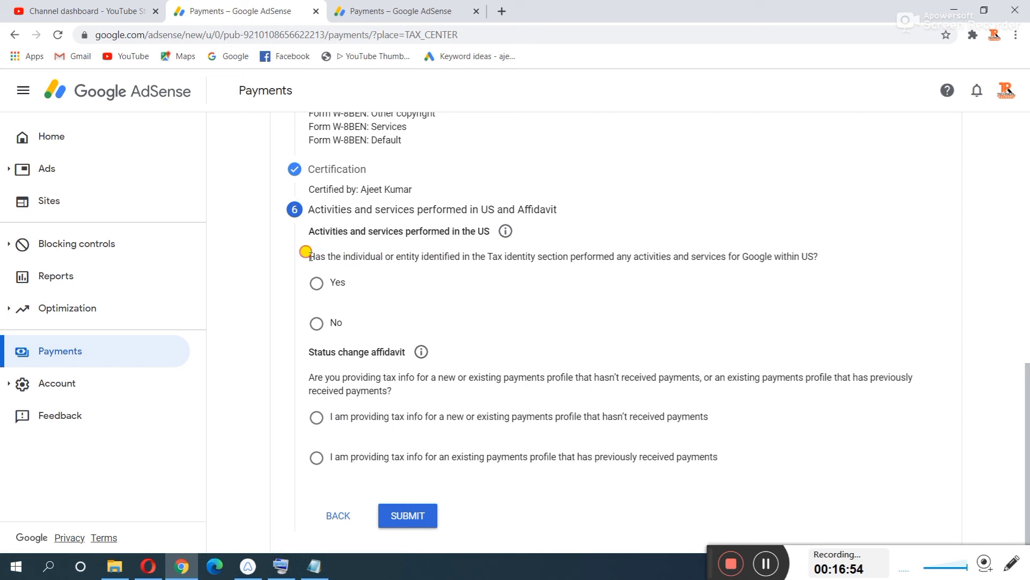
- Answer No to performing activities and services for Google within the US, and certify that services are performed solely outside the US
{"action": "left_click_drag", "start_coordinate": [308, 259], "coordinate": [402, 256]}
{"action": "left_click", "coordinate": [428, 308]}
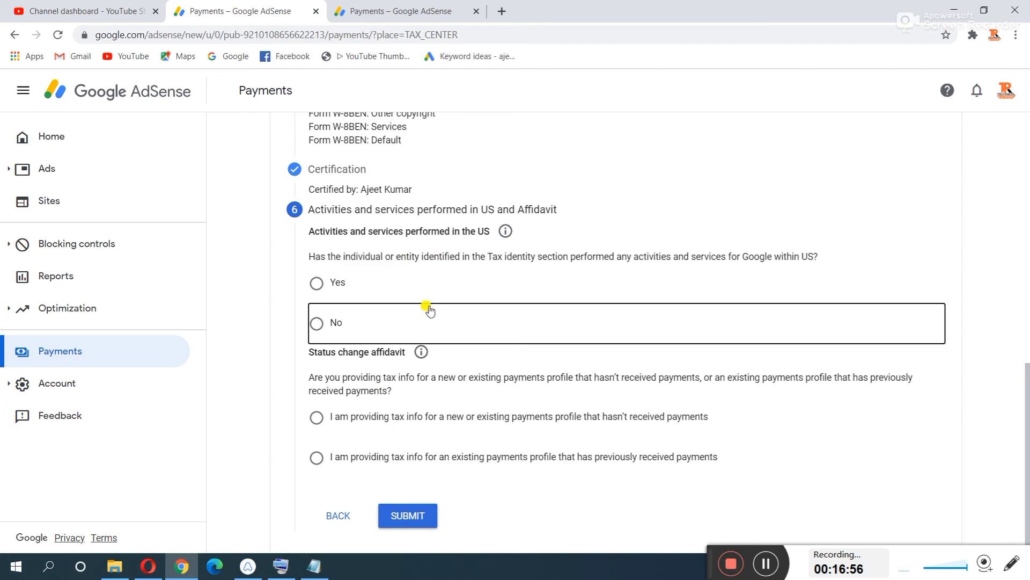
{"action": "left_click", "coordinate": [428, 308]}
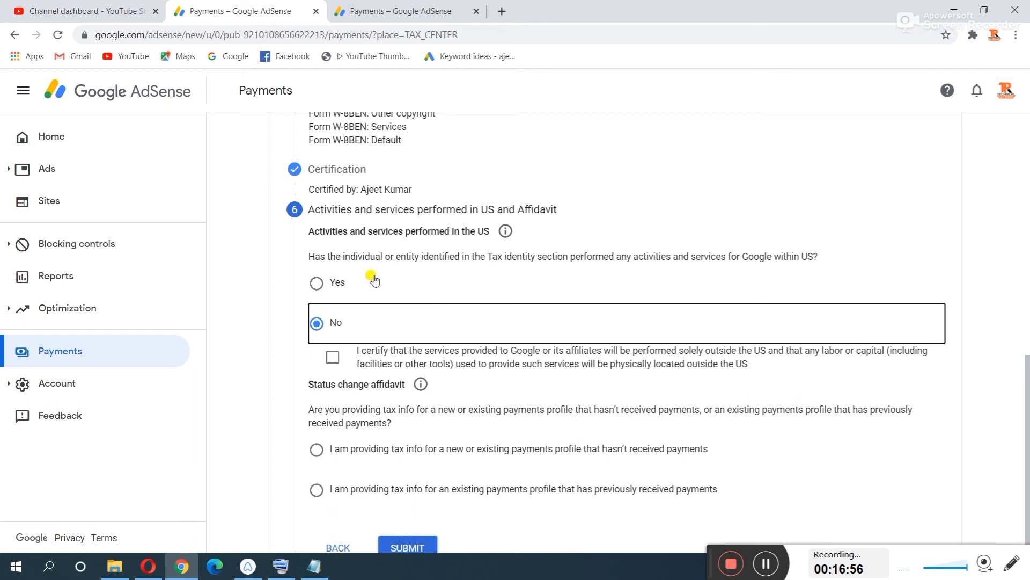
{"action": "left_click", "coordinate": [337, 284]}
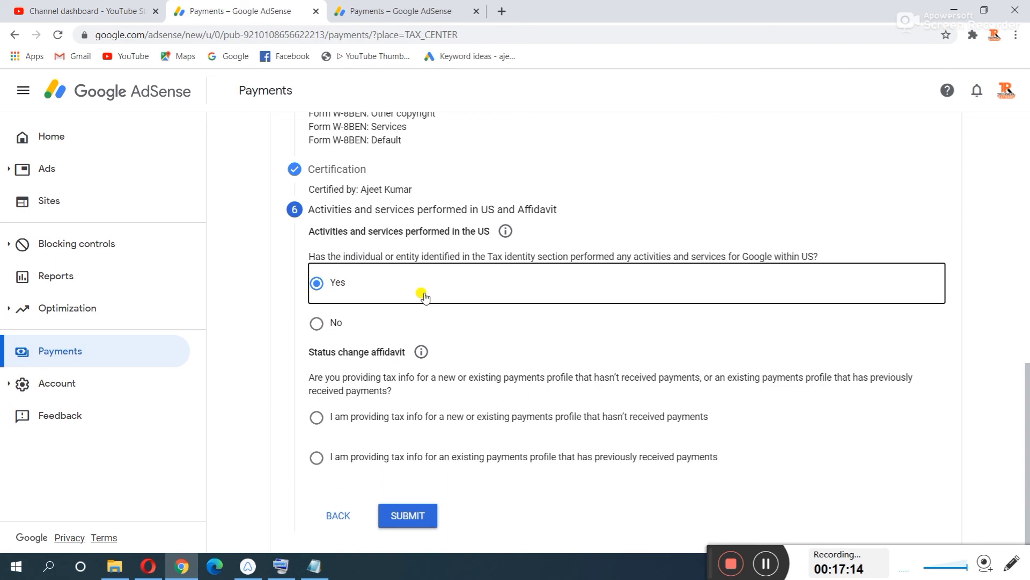
{"action": "left_click", "coordinate": [318, 323]}
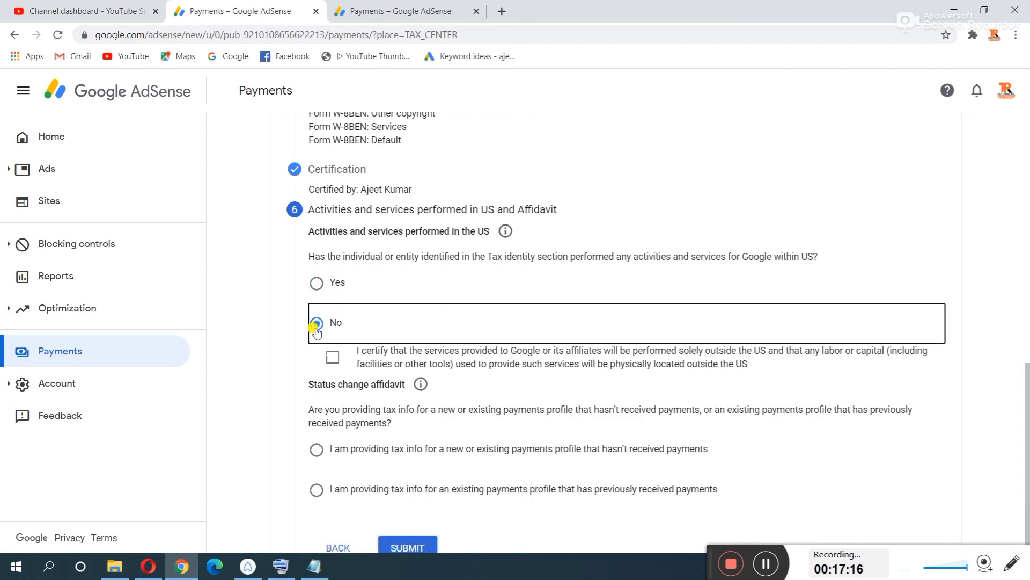
{"action": "left_click", "coordinate": [333, 357]}
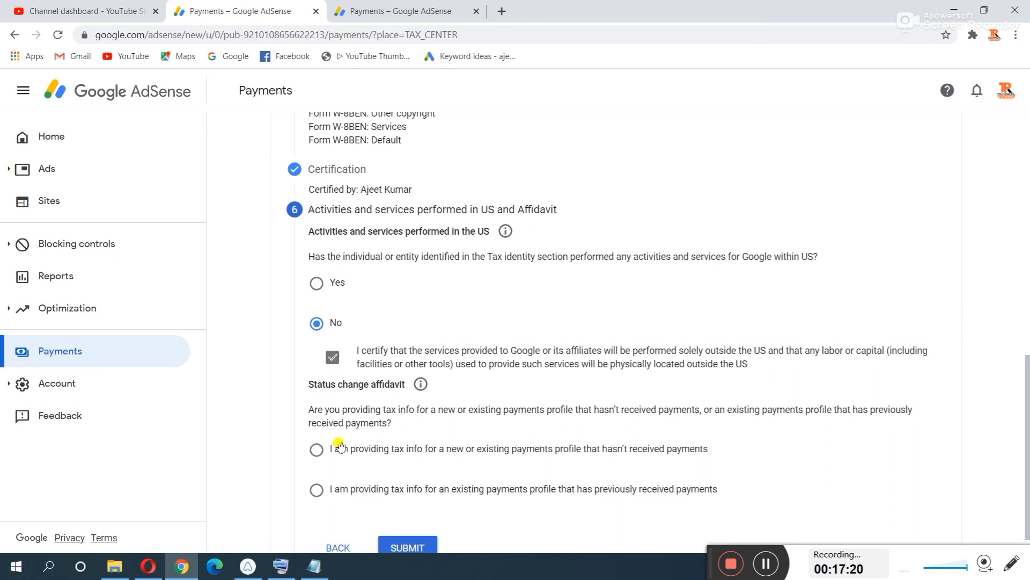
- Keep waiting for the unresponsive pages and declare the tax info is for a new or existing payments profile that hasn't received payments
{"action": "scroll", "coordinate": [341, 446], "scroll_direction": "down", "scroll_amount": 1}
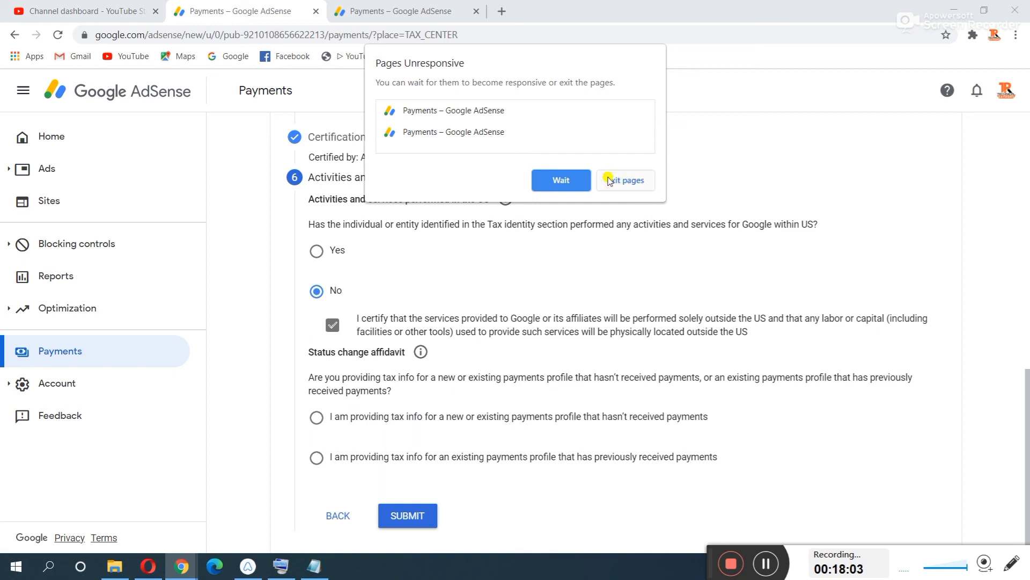
{"action": "left_click", "coordinate": [583, 183]}
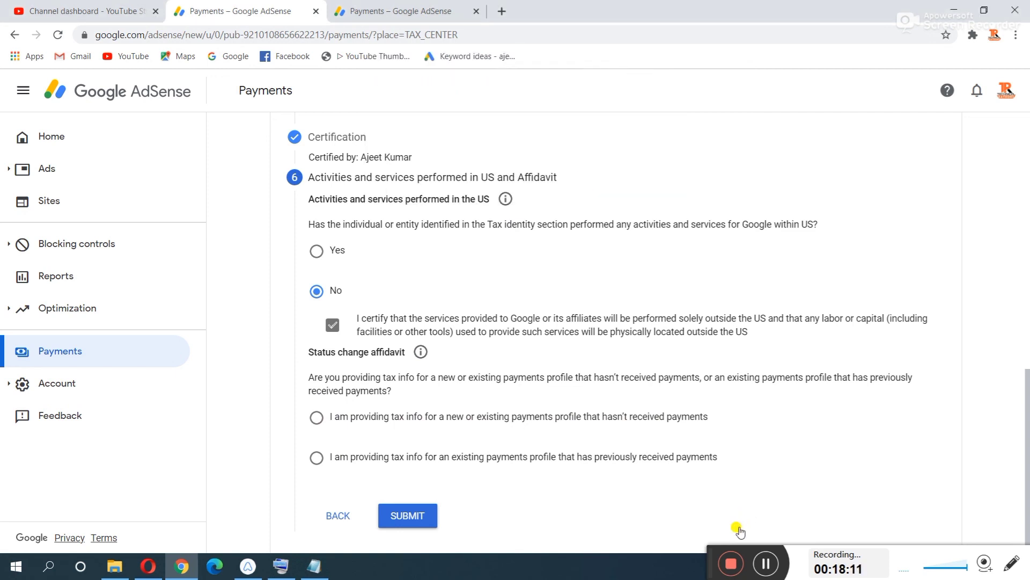
{"action": "key", "text": "space"}
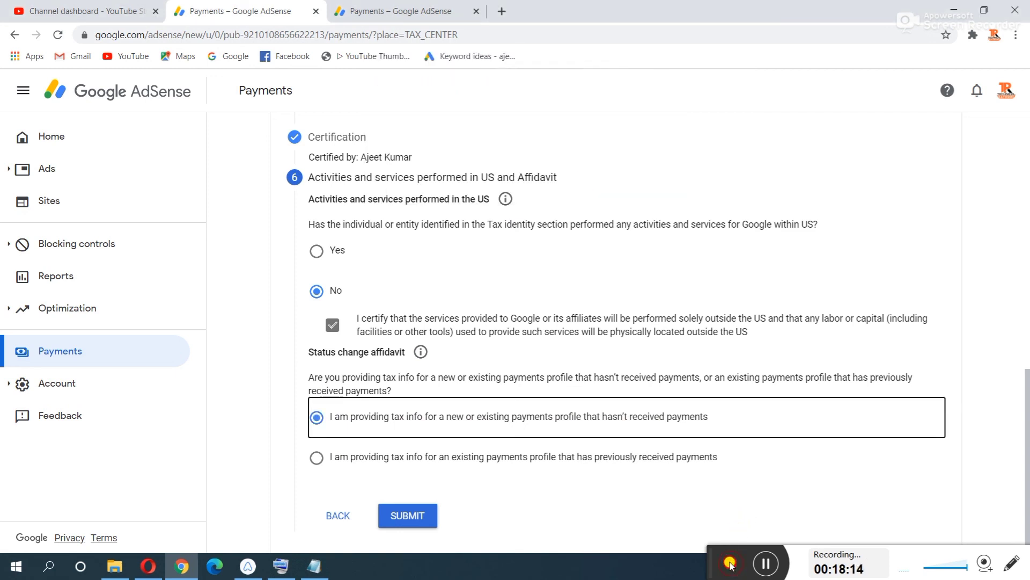